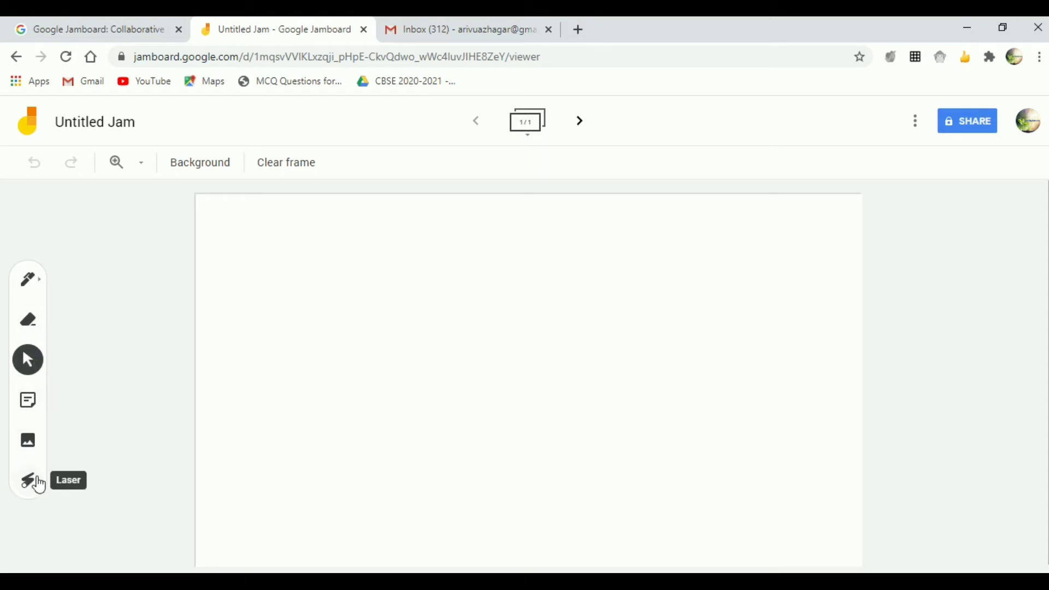
# Handwrite the equation 2x + 6 = 18 with the black highlighter, adding a curved arrow from the 6 to the 18
pyautogui.click(33, 284)
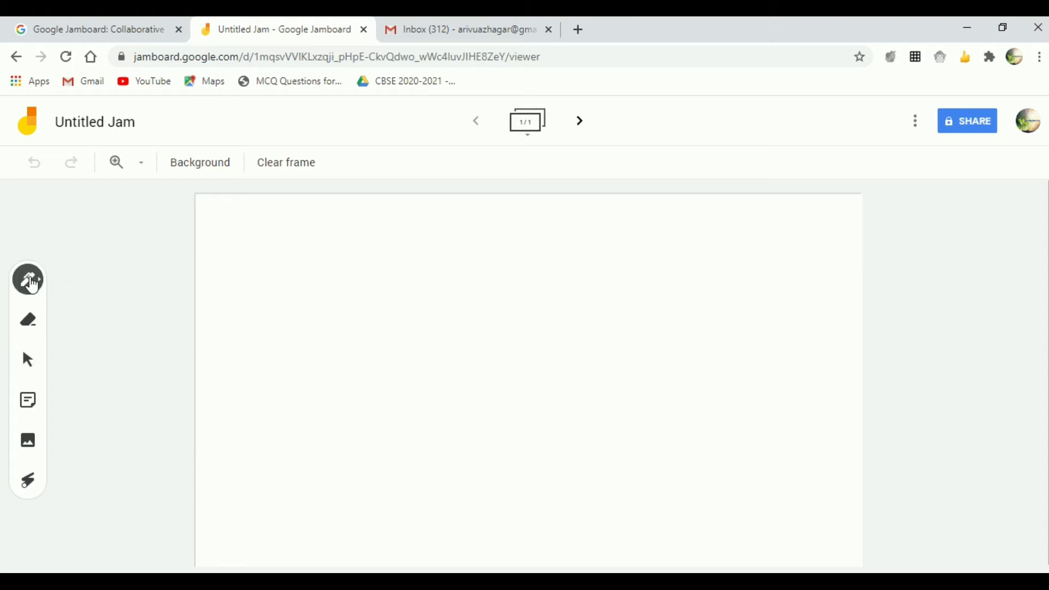
pyautogui.click(41, 291)
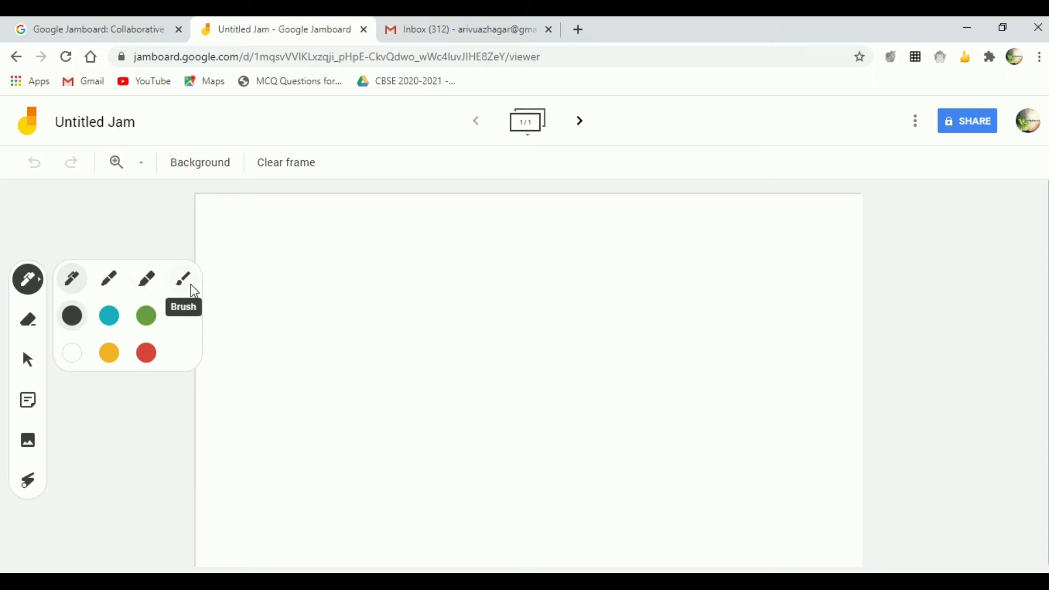
pyautogui.click(147, 282)
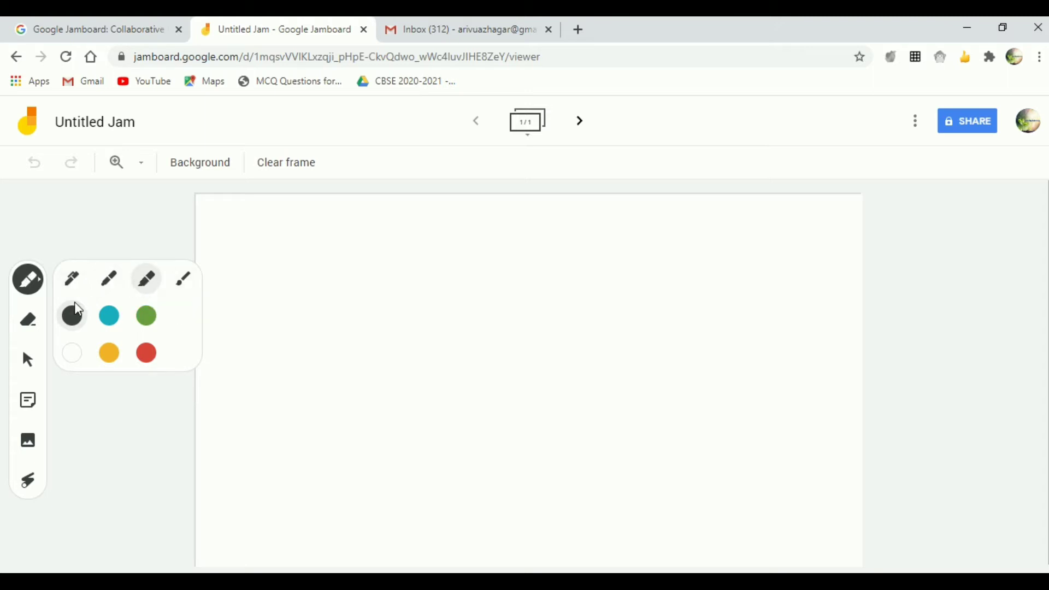
pyautogui.moveTo(257, 225)
pyautogui.mouseDown()
pyautogui.moveTo(275, 230)
pyautogui.moveTo(290, 261)
pyautogui.mouseUp()
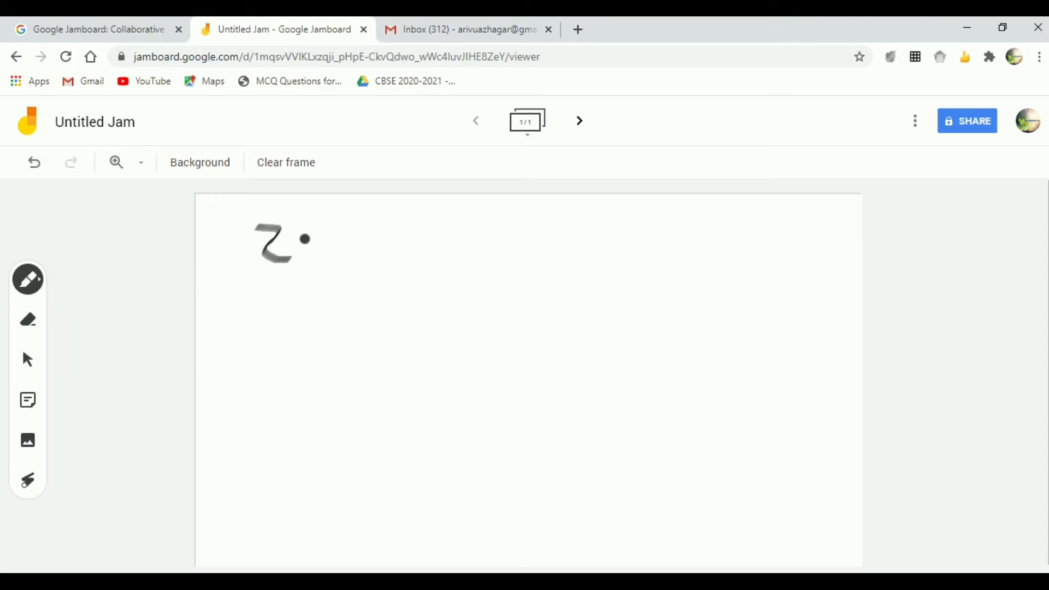
pyautogui.moveTo(302, 225)
pyautogui.mouseDown()
pyautogui.moveTo(315, 224)
pyautogui.moveTo(304, 257)
pyautogui.moveTo(334, 260)
pyautogui.moveTo(383, 242)
pyautogui.moveTo(365, 258)
pyautogui.moveTo(457, 244)
pyautogui.moveTo(455, 263)
pyautogui.mouseUp()
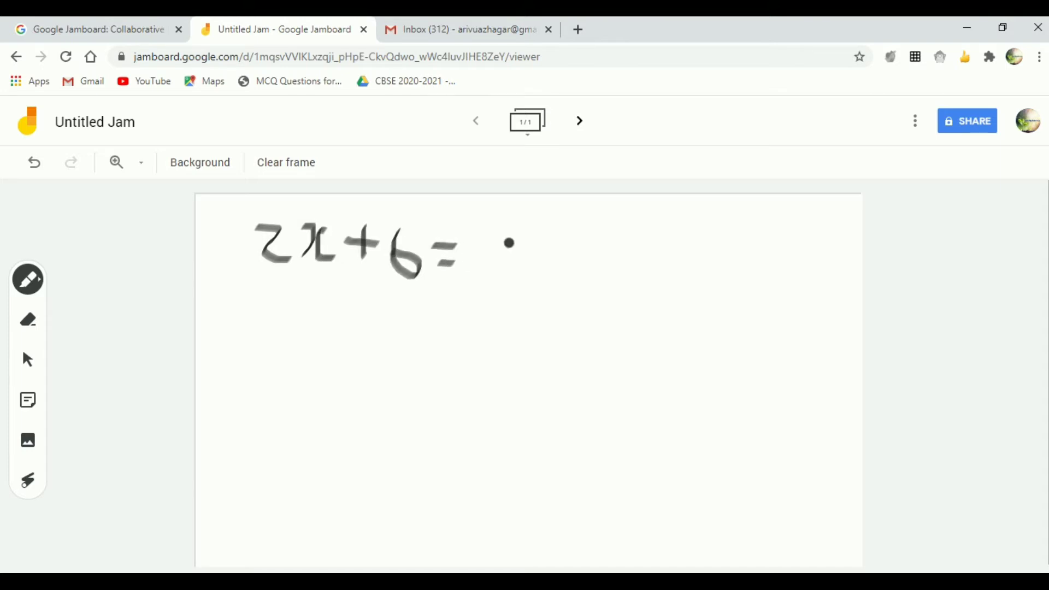
pyautogui.moveTo(496, 230)
pyautogui.mouseDown()
pyautogui.moveTo(489, 266)
pyautogui.moveTo(508, 289)
pyautogui.moveTo(537, 244)
pyautogui.mouseUp()
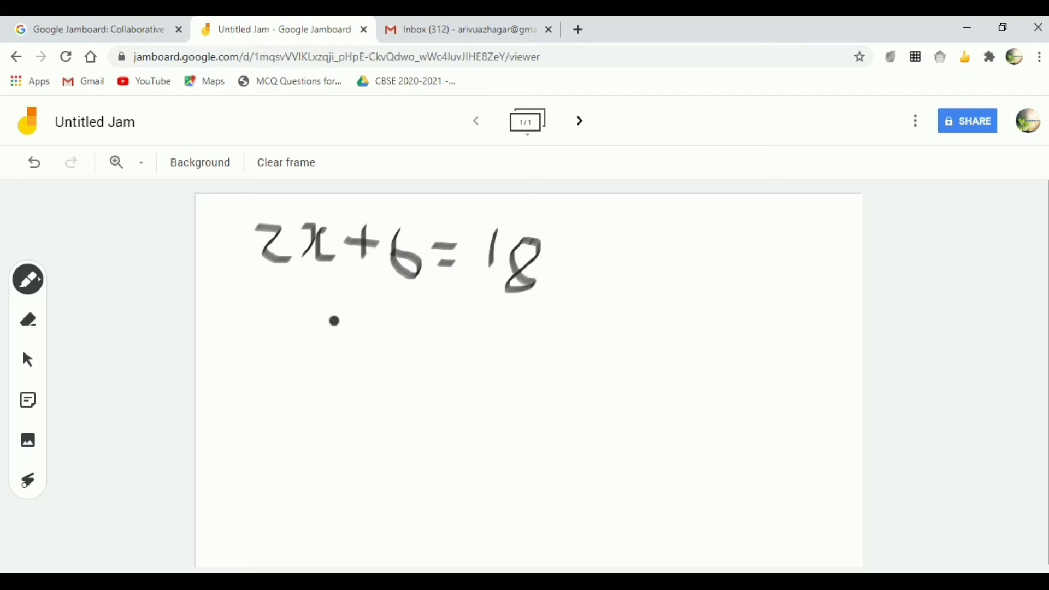
pyautogui.moveTo(411, 216)
pyautogui.mouseDown()
pyautogui.moveTo(505, 208)
pyautogui.moveTo(482, 218)
pyautogui.mouseUp()
# Handwrite the line 2x = 18 − 6 beneath the equation
pyautogui.moveTo(265, 314)
pyautogui.mouseDown()
pyautogui.moveTo(293, 322)
pyautogui.moveTo(295, 367)
pyautogui.mouseUp()
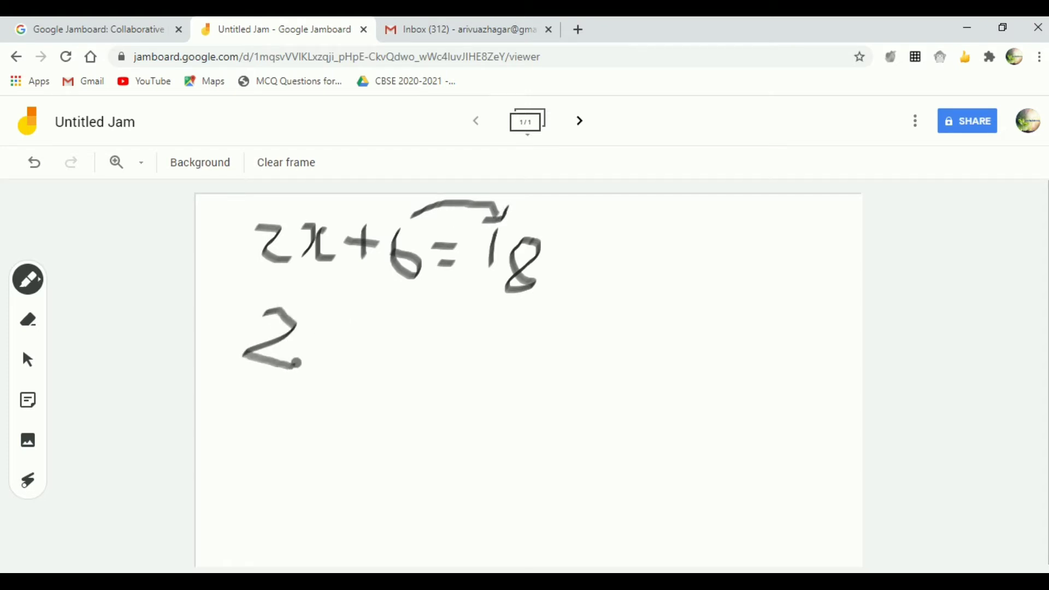
pyautogui.moveTo(322, 321)
pyautogui.mouseDown()
pyautogui.moveTo(343, 330)
pyautogui.moveTo(321, 365)
pyautogui.mouseUp()
pyautogui.moveTo(377, 331)
pyautogui.mouseDown()
pyautogui.moveTo(353, 355)
pyautogui.moveTo(378, 364)
pyautogui.mouseUp()
pyautogui.moveTo(392, 347)
pyautogui.mouseDown()
pyautogui.moveTo(415, 349)
pyautogui.moveTo(435, 379)
pyautogui.mouseUp()
pyautogui.moveTo(484, 343)
pyautogui.mouseDown()
pyautogui.moveTo(472, 365)
pyautogui.moveTo(546, 364)
pyautogui.moveTo(578, 397)
pyautogui.moveTo(565, 377)
pyautogui.mouseUp()
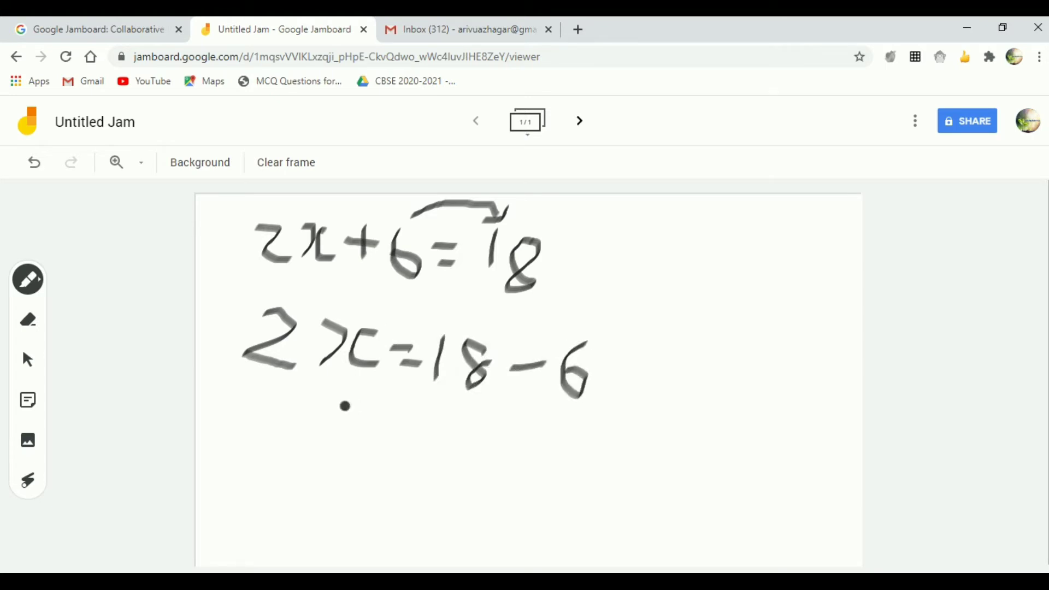
# Handwrite the remaining solution lines 2x = 12 and x = 12/2, with the boxed answer x = 6 beside them
pyautogui.moveTo(284, 401)
pyautogui.mouseDown()
pyautogui.moveTo(309, 429)
pyautogui.moveTo(347, 411)
pyautogui.moveTo(334, 438)
pyautogui.moveTo(350, 429)
pyautogui.moveTo(382, 442)
pyautogui.moveTo(425, 435)
pyautogui.mouseUp()
pyautogui.moveTo(394, 456)
pyautogui.mouseDown()
pyautogui.moveTo(410, 453)
pyautogui.moveTo(443, 476)
pyautogui.mouseUp()
pyautogui.moveTo(452, 439)
pyautogui.mouseDown()
pyautogui.moveTo(449, 475)
pyautogui.moveTo(495, 474)
pyautogui.mouseUp()
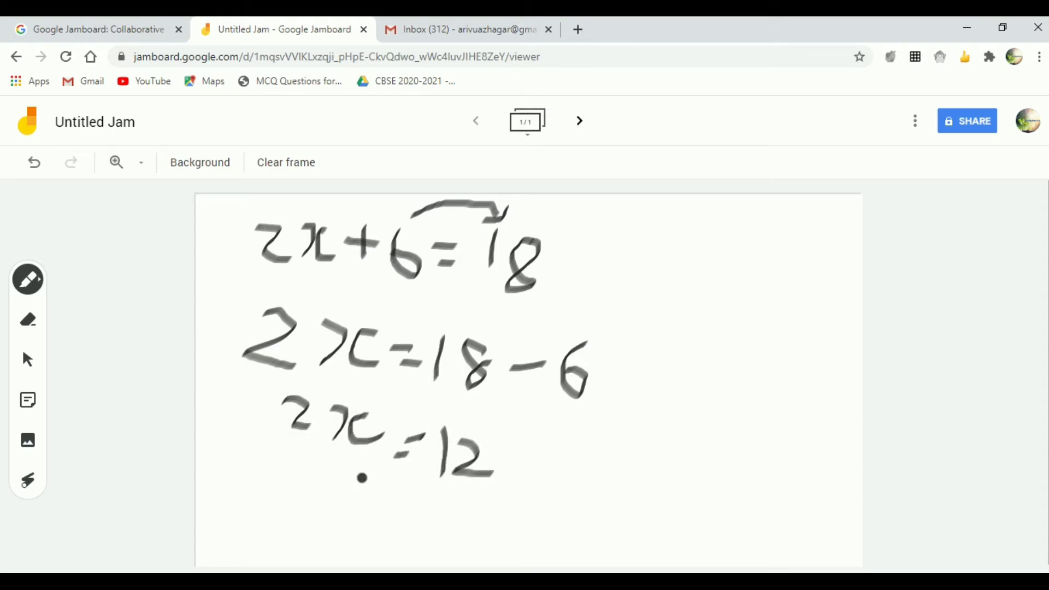
pyautogui.moveTo(300, 493)
pyautogui.mouseDown()
pyautogui.moveTo(329, 497)
pyautogui.moveTo(316, 522)
pyautogui.moveTo(352, 528)
pyautogui.moveTo(394, 510)
pyautogui.moveTo(389, 522)
pyautogui.moveTo(436, 518)
pyautogui.moveTo(457, 528)
pyautogui.moveTo(425, 565)
pyautogui.mouseUp()
pyautogui.moveTo(585, 476)
pyautogui.mouseDown()
pyautogui.moveTo(587, 511)
pyautogui.moveTo(651, 494)
pyautogui.moveTo(668, 522)
pyautogui.moveTo(653, 505)
pyautogui.moveTo(660, 468)
pyautogui.moveTo(708, 543)
pyautogui.moveTo(569, 550)
pyautogui.moveTo(576, 472)
pyautogui.mouseUp()
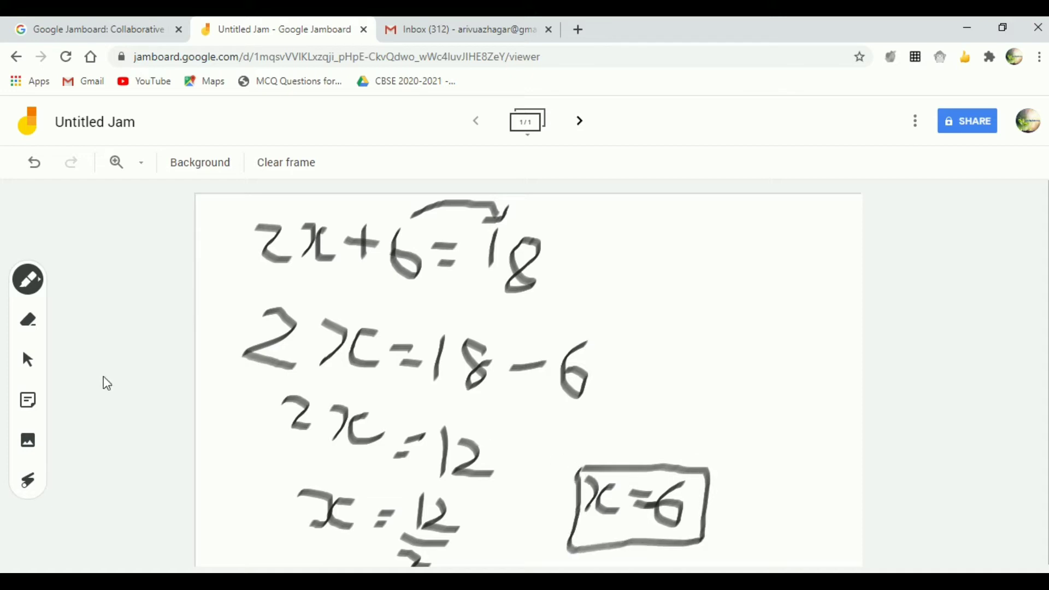
# Add three yellow sticky notes reading "make like terms one side", "substract" and "Divide"
pyautogui.click(28, 405)
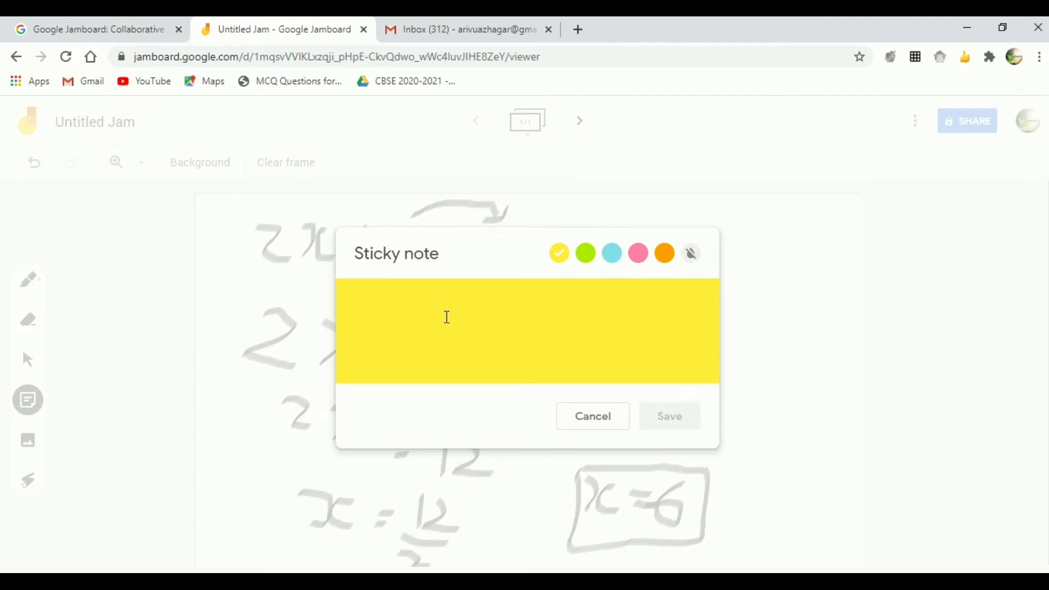
pyautogui.write('make like terms one side')
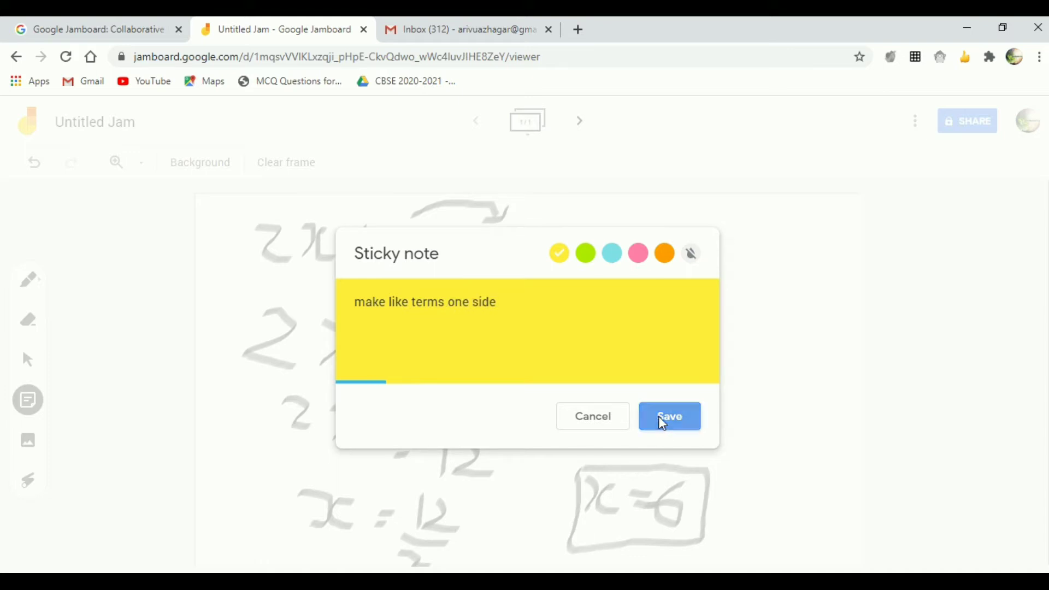
pyautogui.click(662, 416)
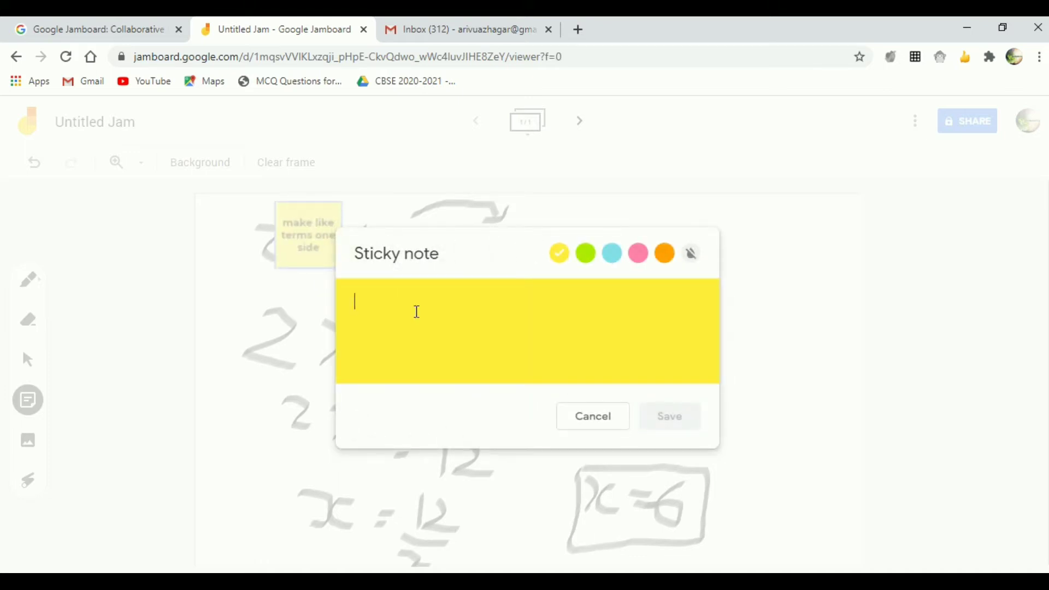
pyautogui.write('substract')
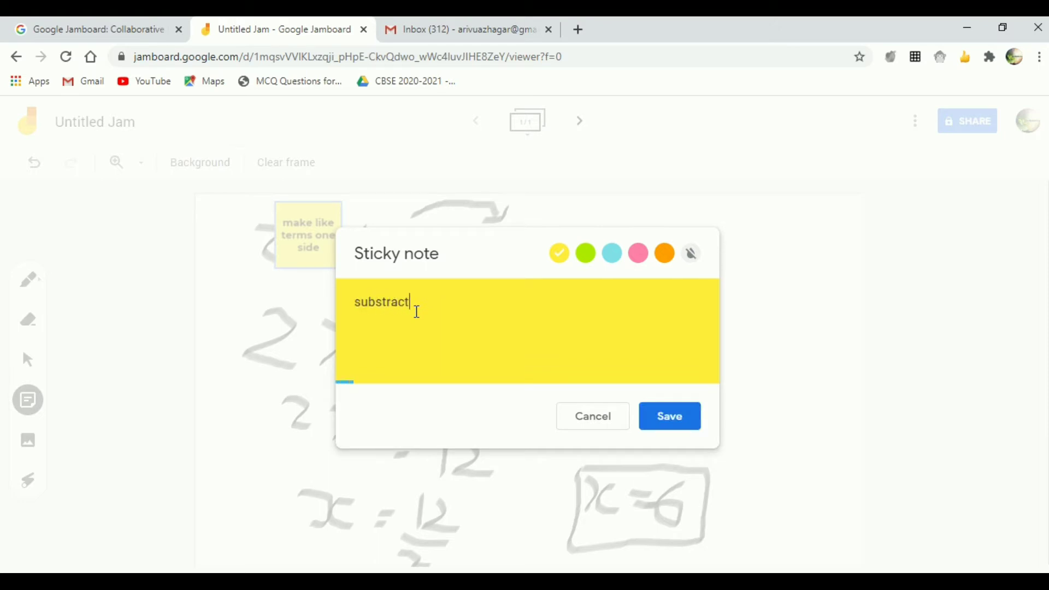
pyautogui.click(683, 413)
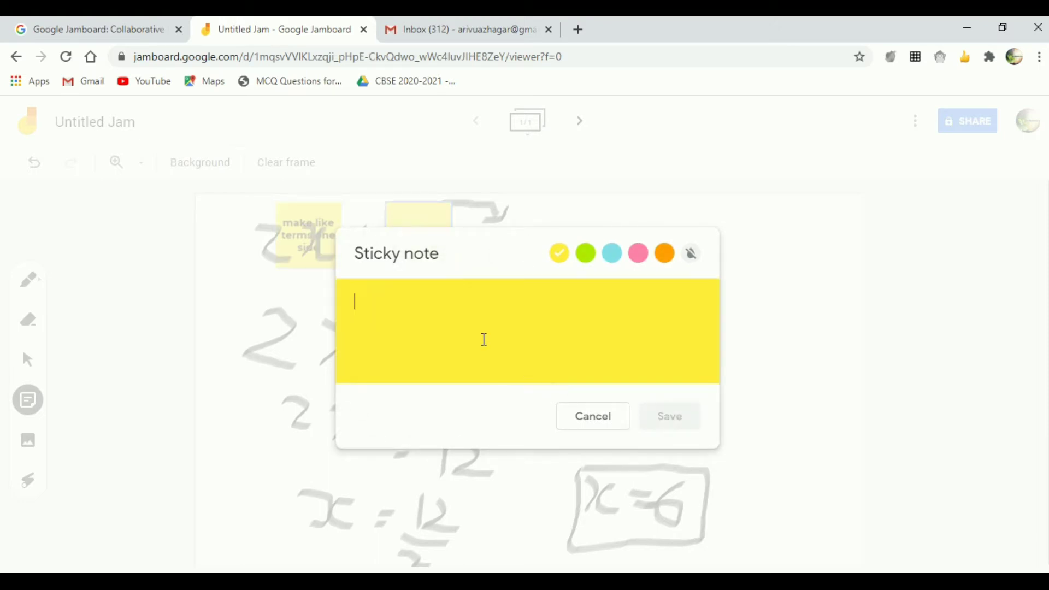
pyautogui.write('Divide')
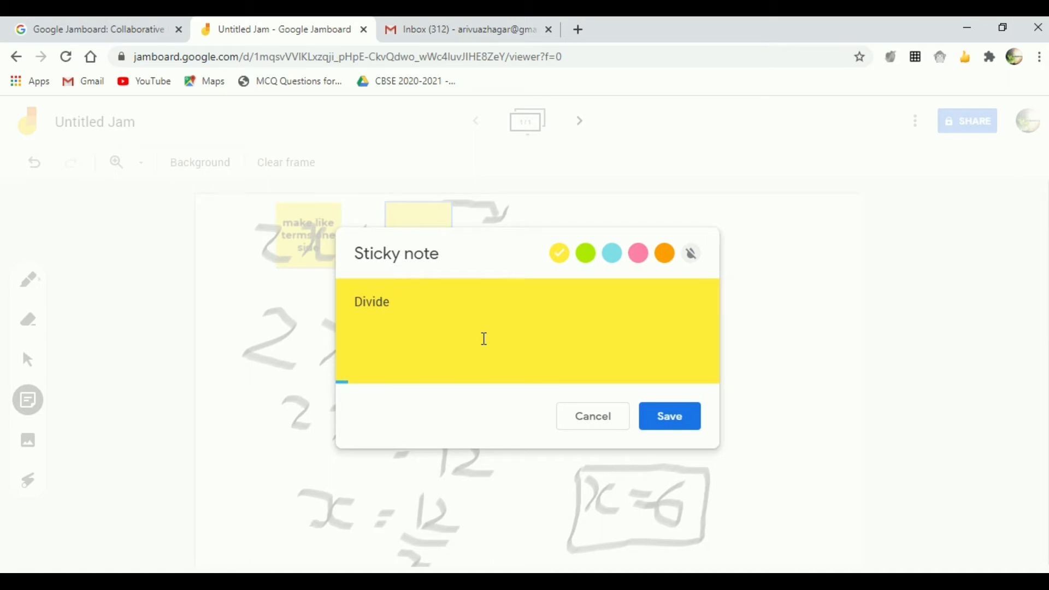
pyautogui.click(677, 415)
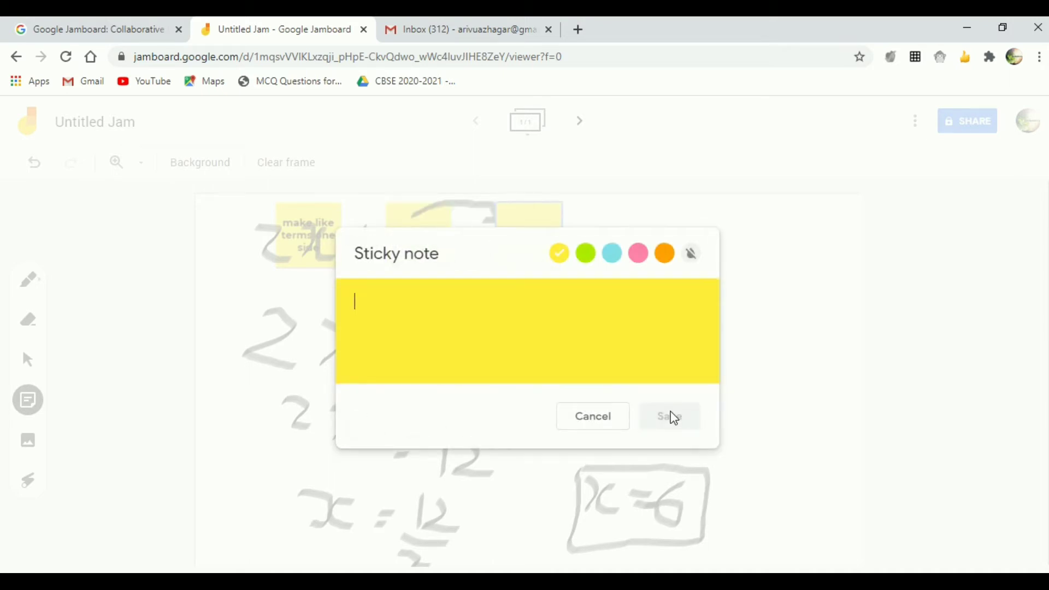
pyautogui.click(610, 423)
# Place each sticky note beside its line: like terms at 2x + 6 = 18, substract at 2x = 18 − 6, Divide at 2x = 12
pyautogui.moveTo(309, 211); pyautogui.dragTo(625, 231)
pyautogui.moveTo(421, 229); pyautogui.dragTo(651, 371)
pyautogui.moveTo(549, 269); pyautogui.dragTo(537, 467)
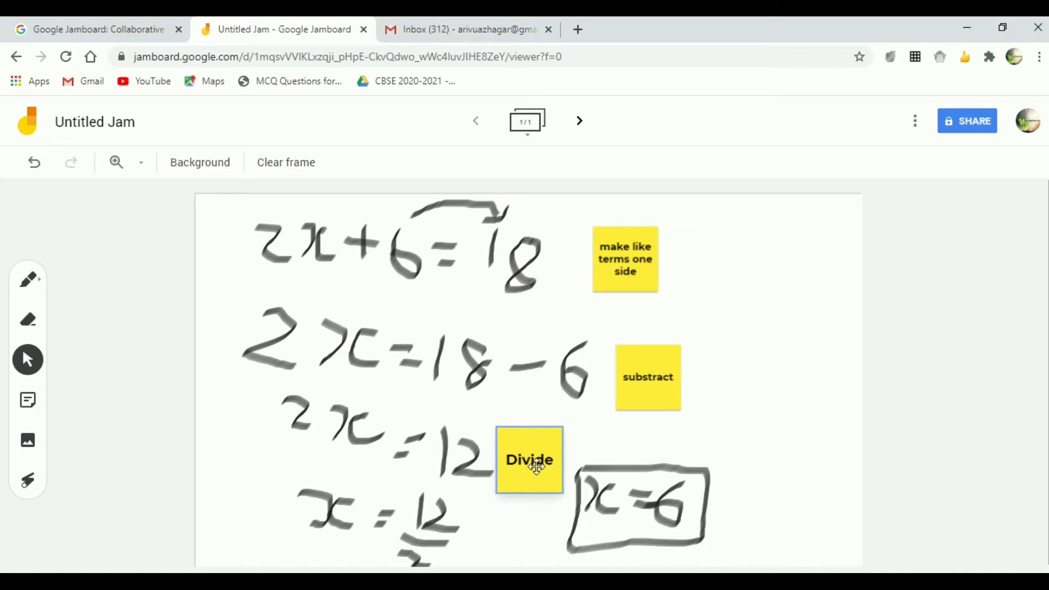
pyautogui.moveTo(537, 467); pyautogui.dragTo(536, 467)
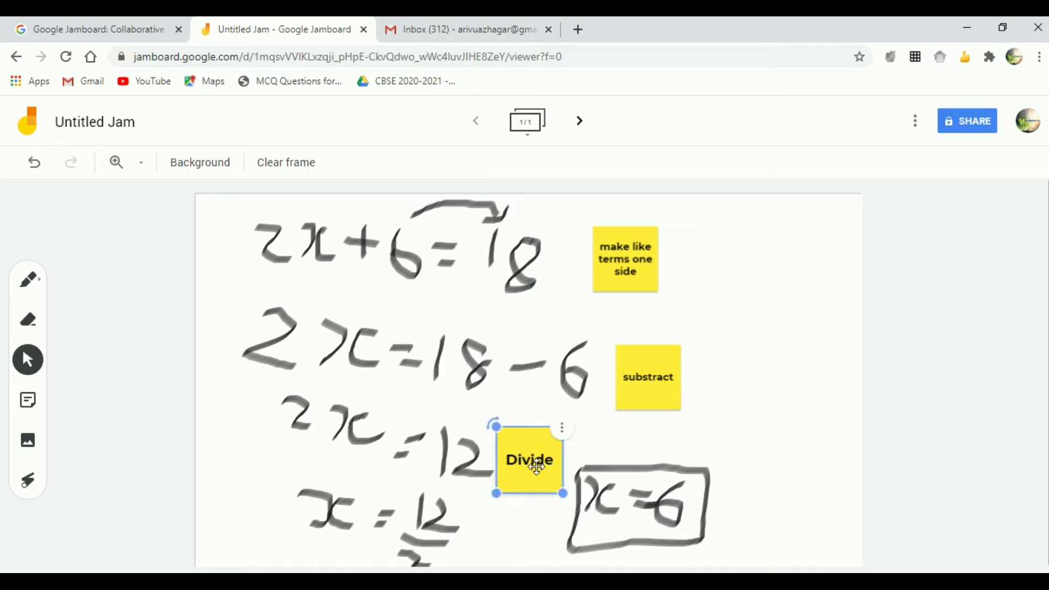
pyautogui.click(799, 427)
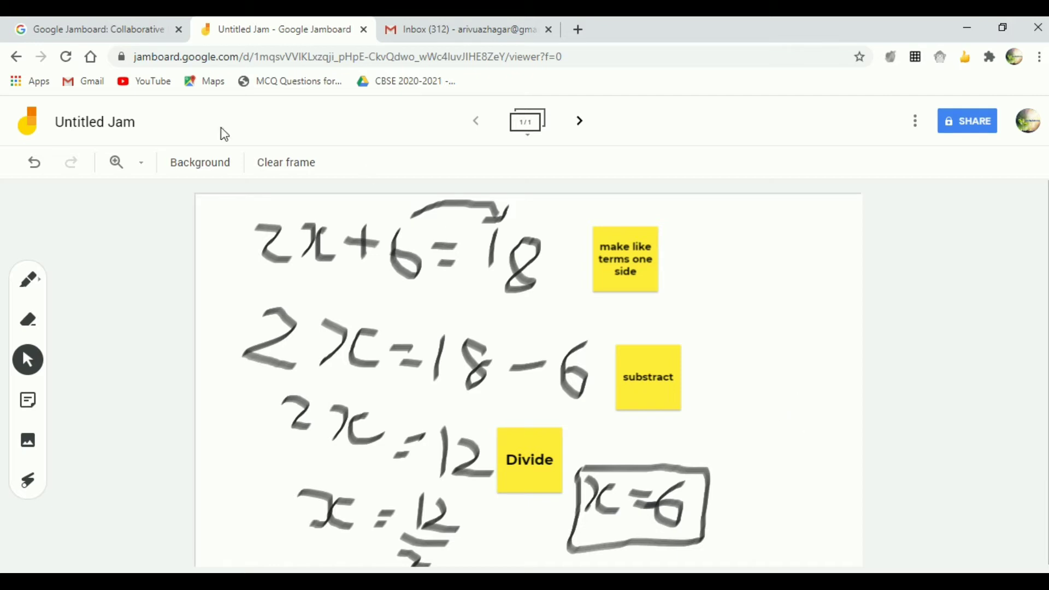
# Try the squares and dark blue backgrounds on the frame and keep the squares one
pyautogui.click(214, 162)
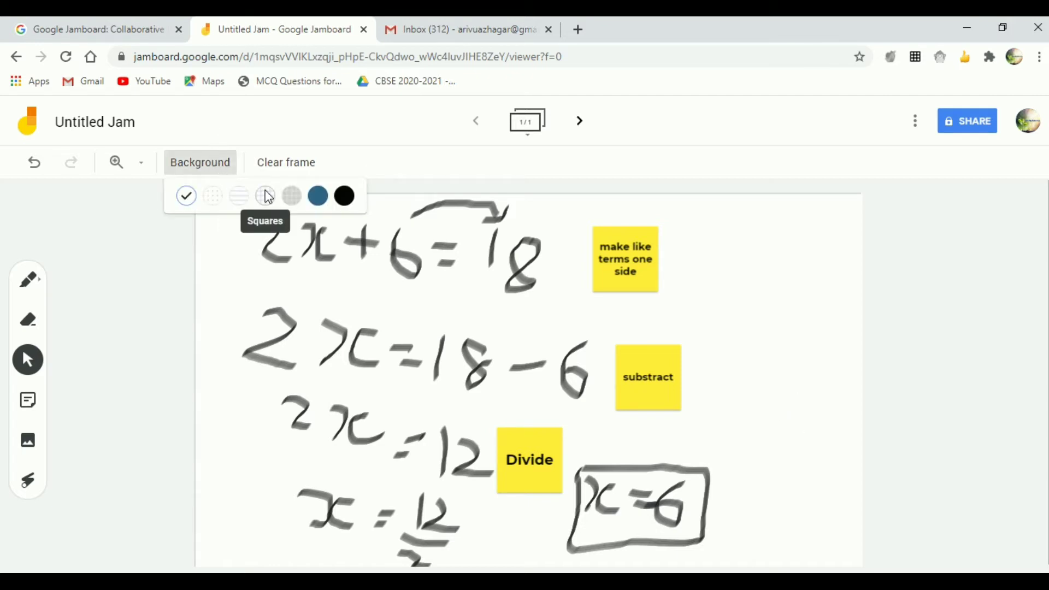
pyautogui.click(271, 194)
pyautogui.click(200, 169)
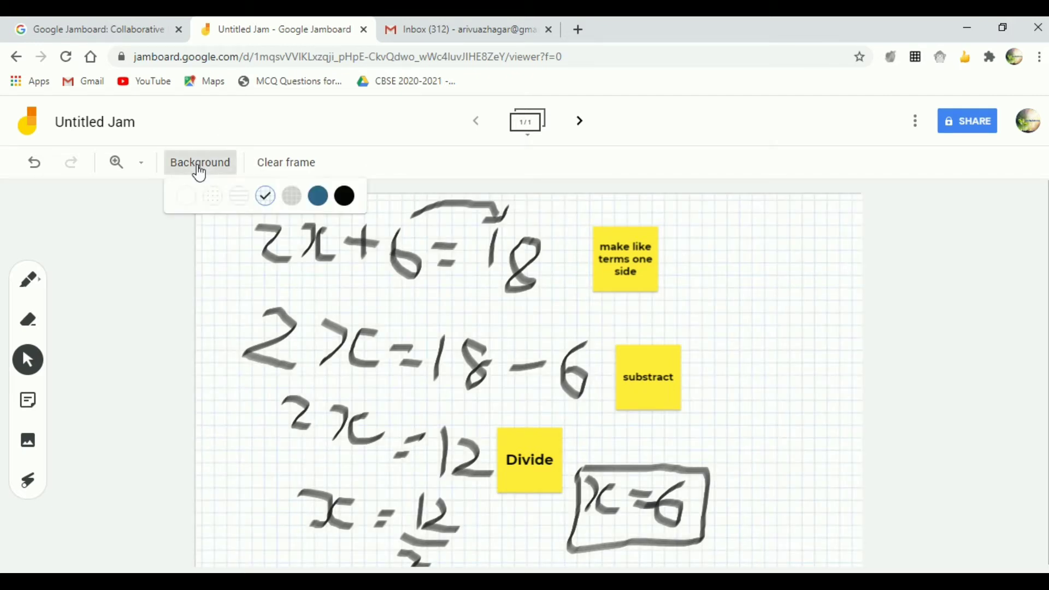
pyautogui.click(315, 197)
pyautogui.click(199, 163)
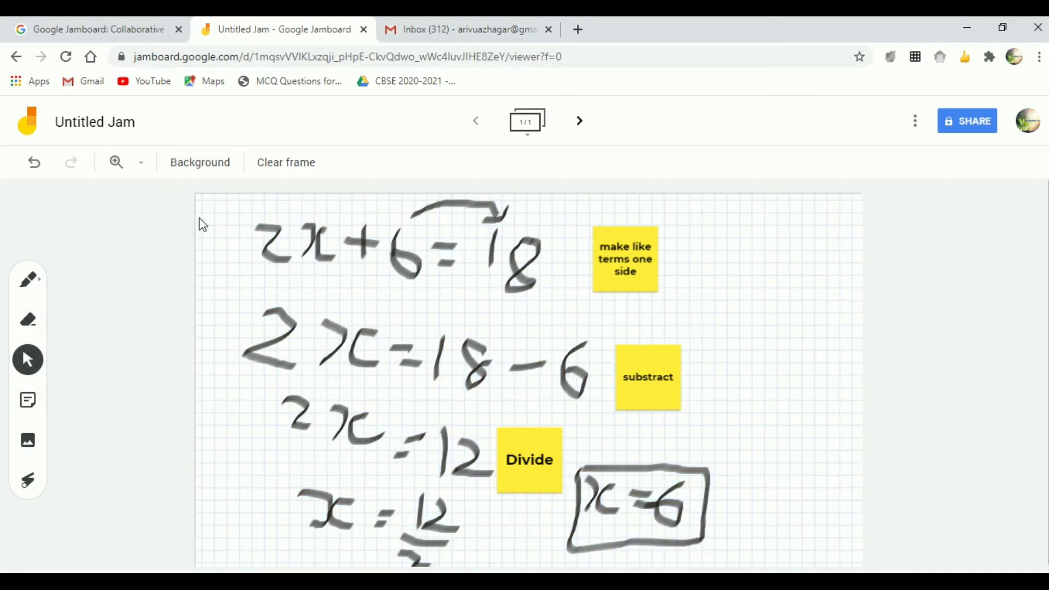
# Add a second frame and insert the pink flower without a caption bar from a Google image search for "flower with roots"
pyautogui.click(579, 121)
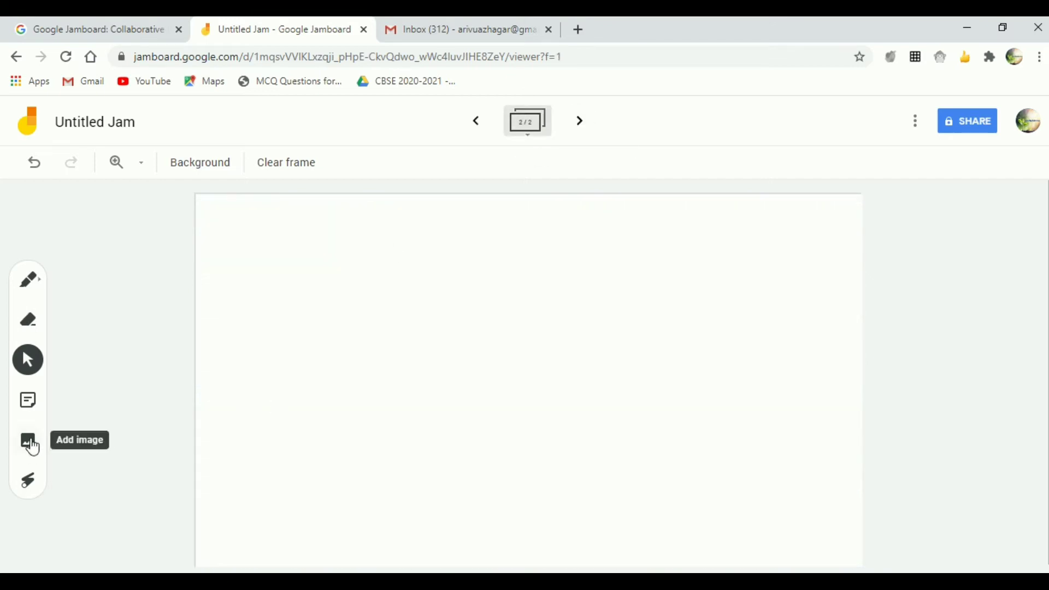
pyautogui.click(32, 445)
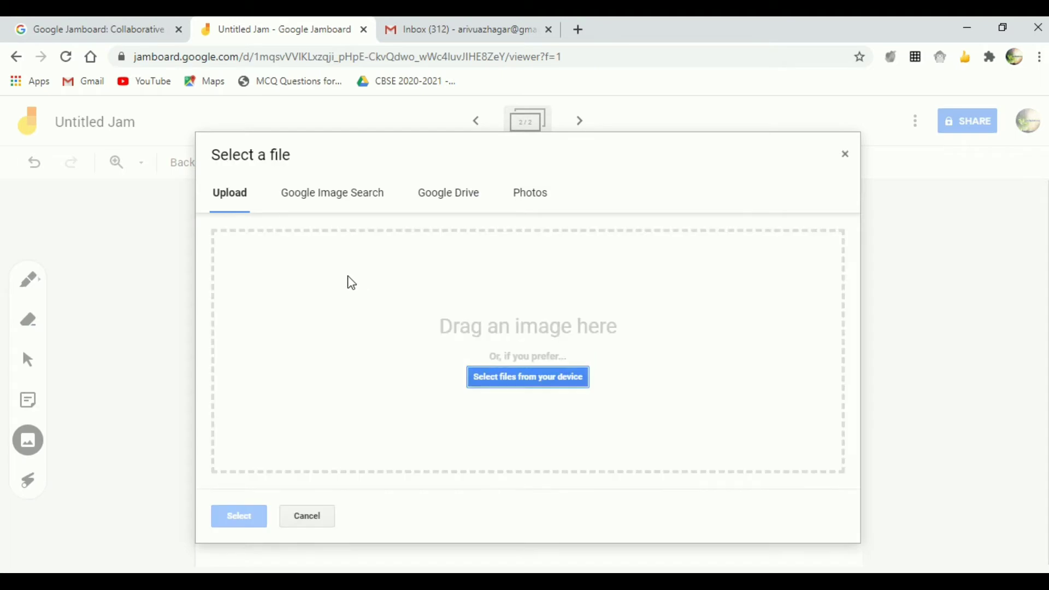
pyautogui.click(353, 196)
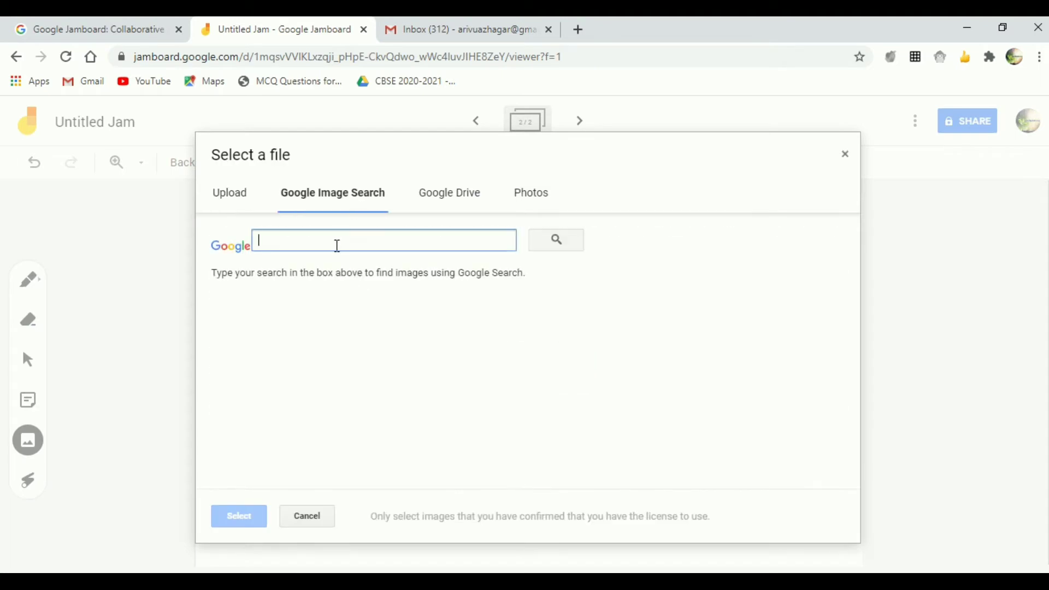
pyautogui.write('flower with roots')
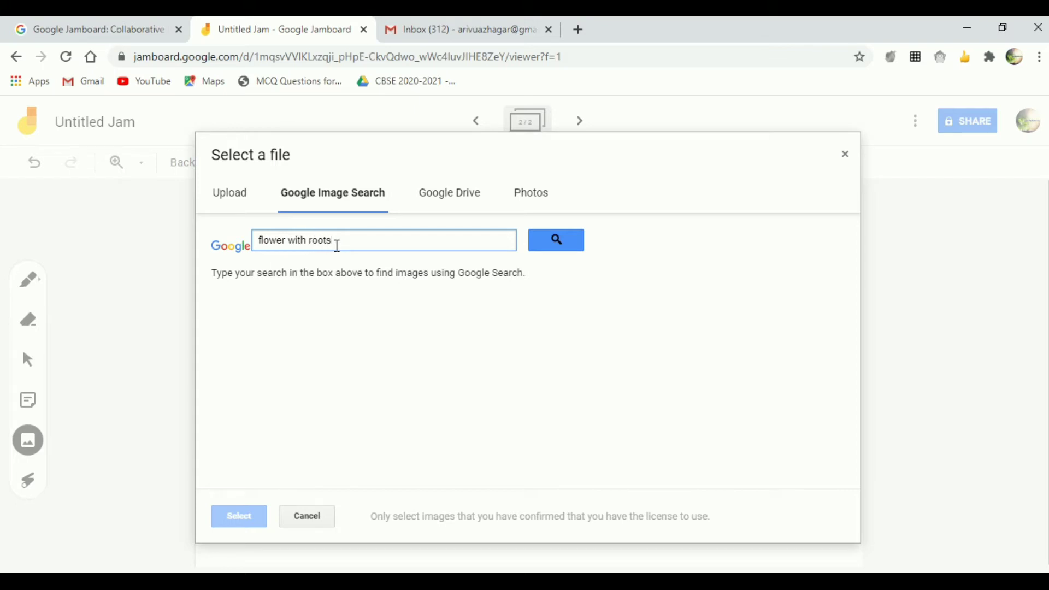
pyautogui.click(570, 243)
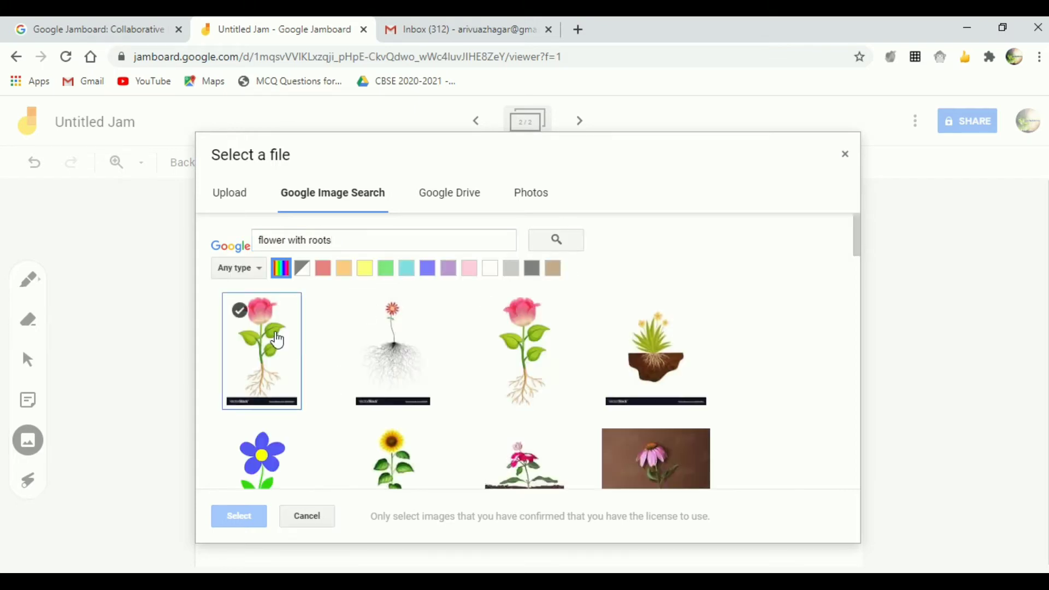
pyautogui.click(511, 355)
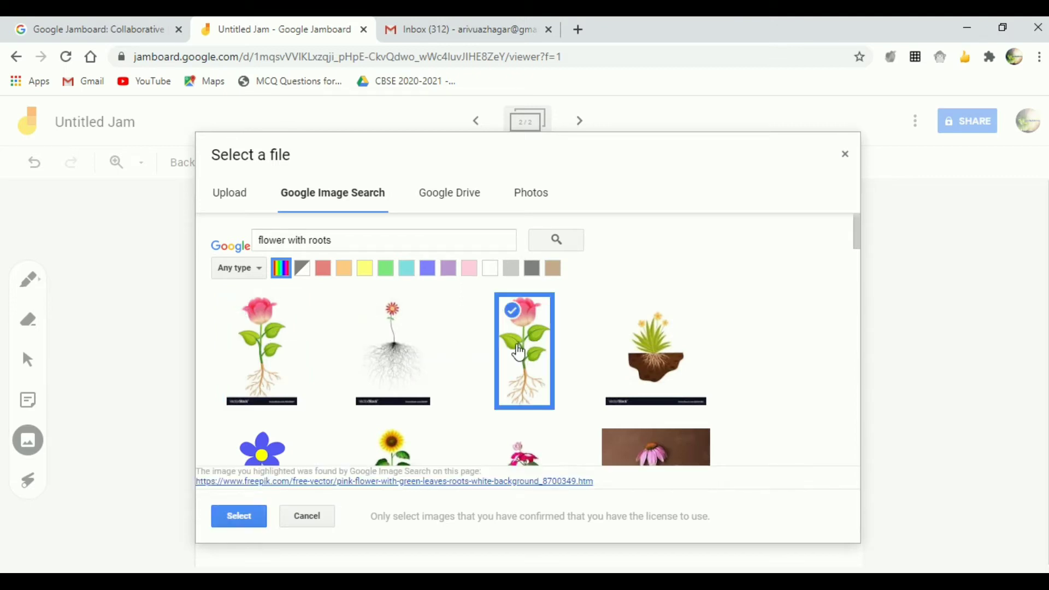
pyautogui.click(238, 516)
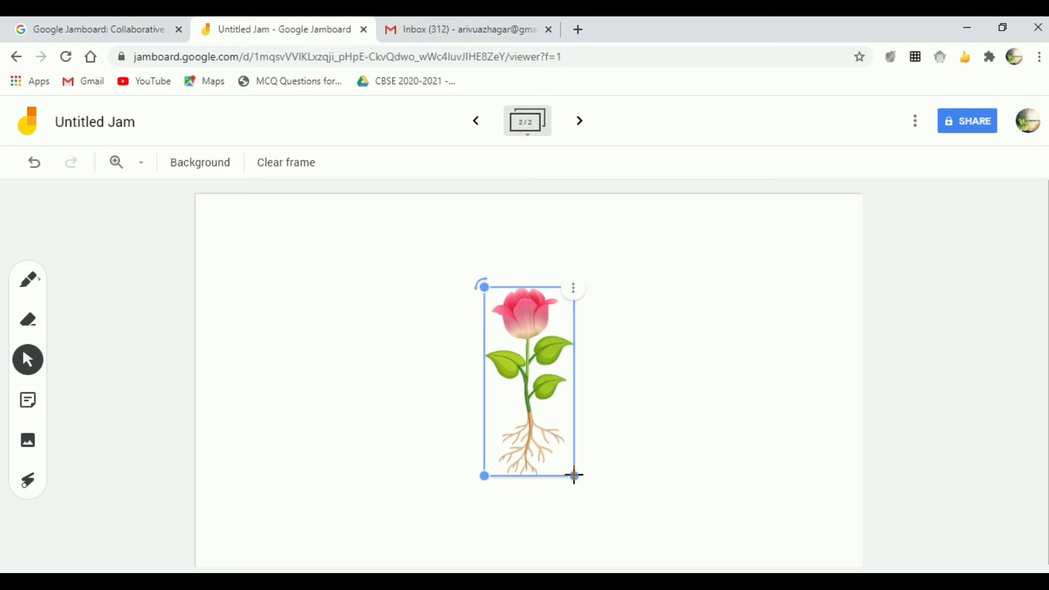
# Enlarge the flower image to nearly the frame's height and move it left of the frame's centre
pyautogui.moveTo(573, 473); pyautogui.dragTo(657, 530)
pyautogui.moveTo(560, 450); pyautogui.dragTo(459, 378)
pyautogui.moveTo(503, 477); pyautogui.dragTo(543, 555)
pyautogui.click(629, 425)
# Draw four black highlighter arrows pointing right from the flower's bloom, leaf, stem and roots
pyautogui.click(32, 282)
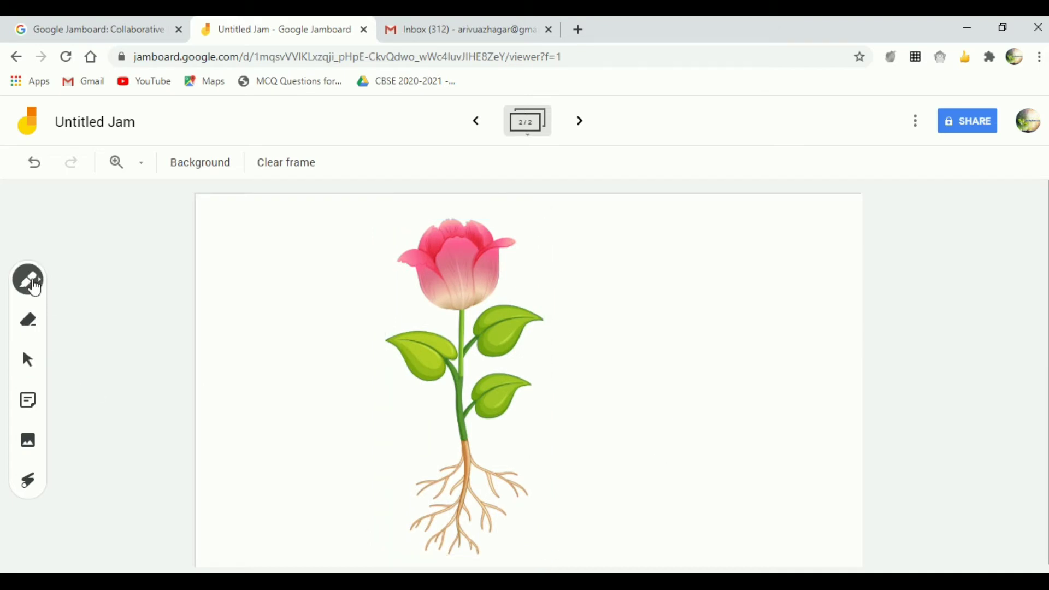
pyautogui.click(41, 290)
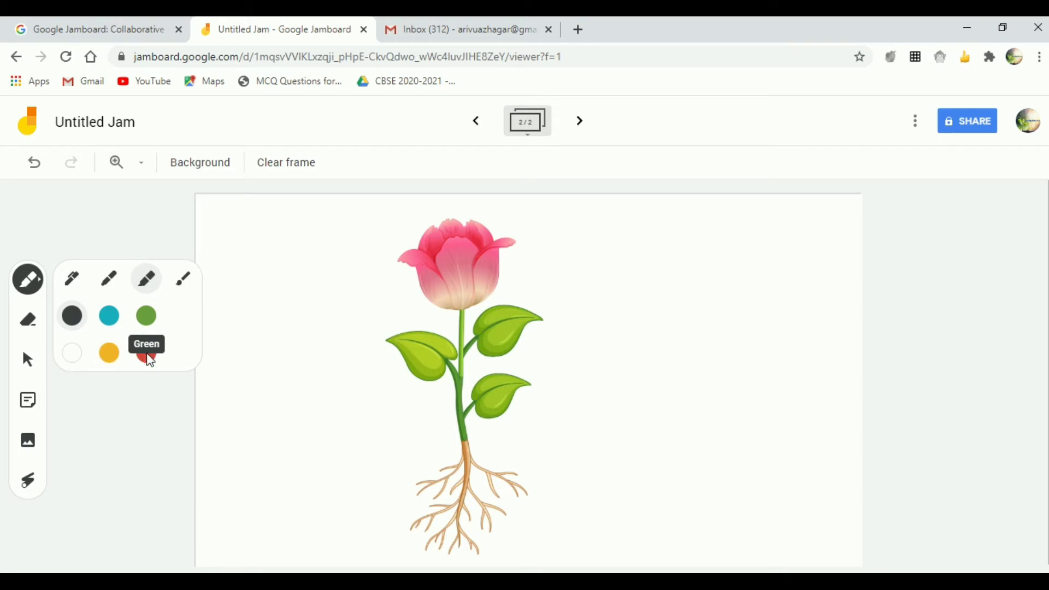
pyautogui.moveTo(514, 274)
pyautogui.mouseDown()
pyautogui.moveTo(612, 269)
pyautogui.moveTo(594, 278)
pyautogui.mouseUp()
pyautogui.moveTo(527, 340); pyautogui.dragTo(592, 353)
pyautogui.moveTo(472, 366); pyautogui.dragTo(591, 372)
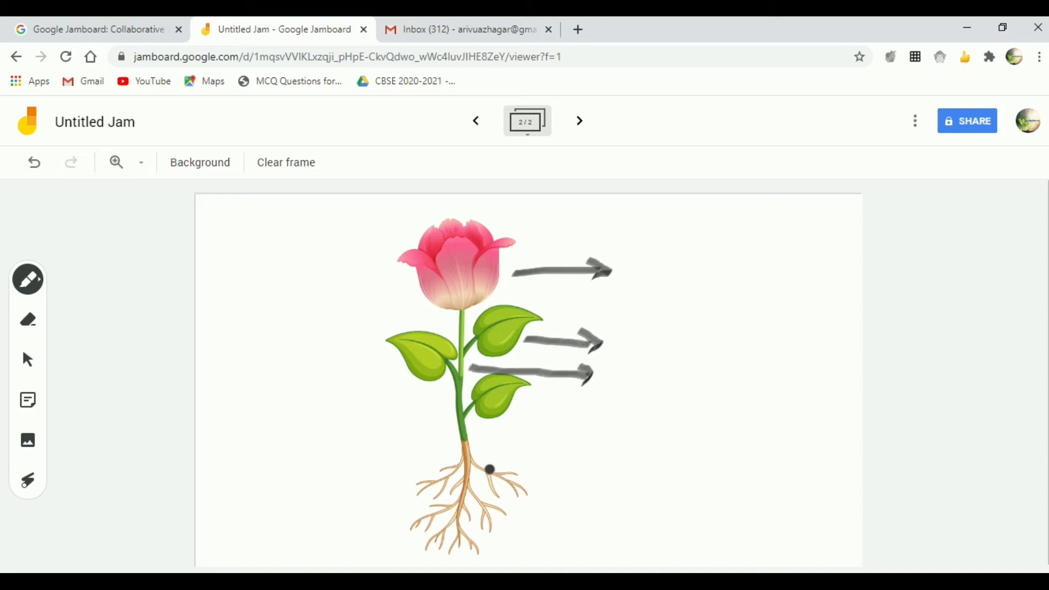
pyautogui.moveTo(490, 469)
pyautogui.mouseDown()
pyautogui.moveTo(603, 470)
pyautogui.moveTo(589, 485)
pyautogui.mouseUp()
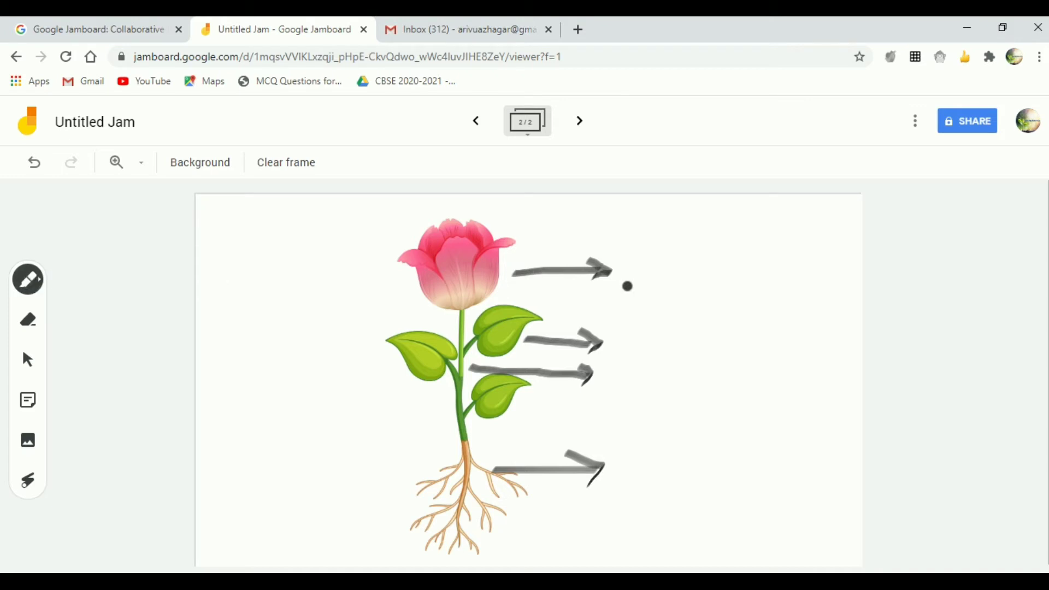
# Handwrite the labels "flower", "leaves", "stem" and "Roots" in red highlighter beside the four arrows
pyautogui.click(28, 279)
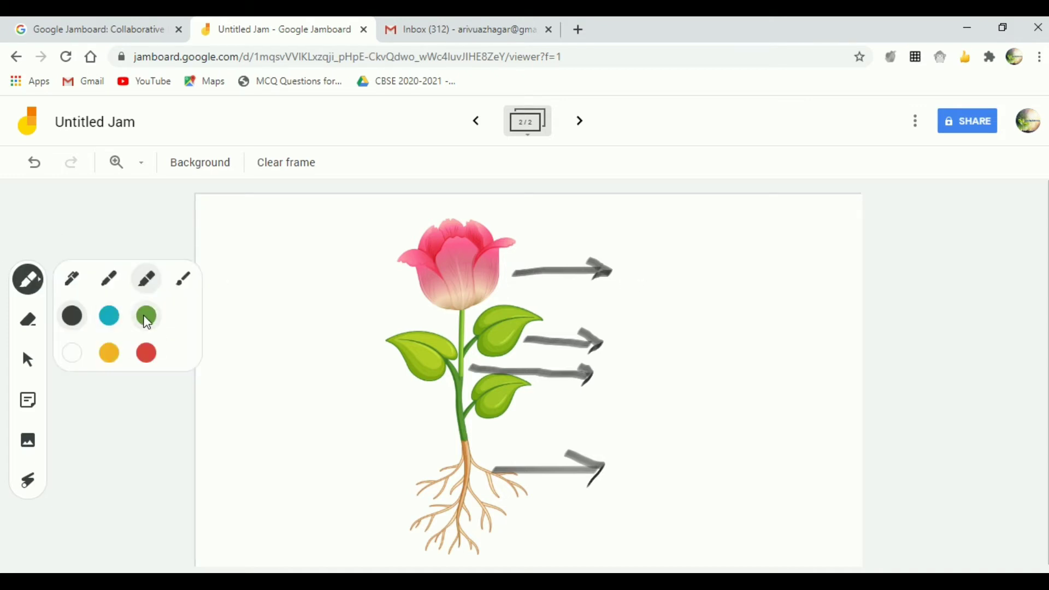
pyautogui.click(146, 316)
pyautogui.click(146, 353)
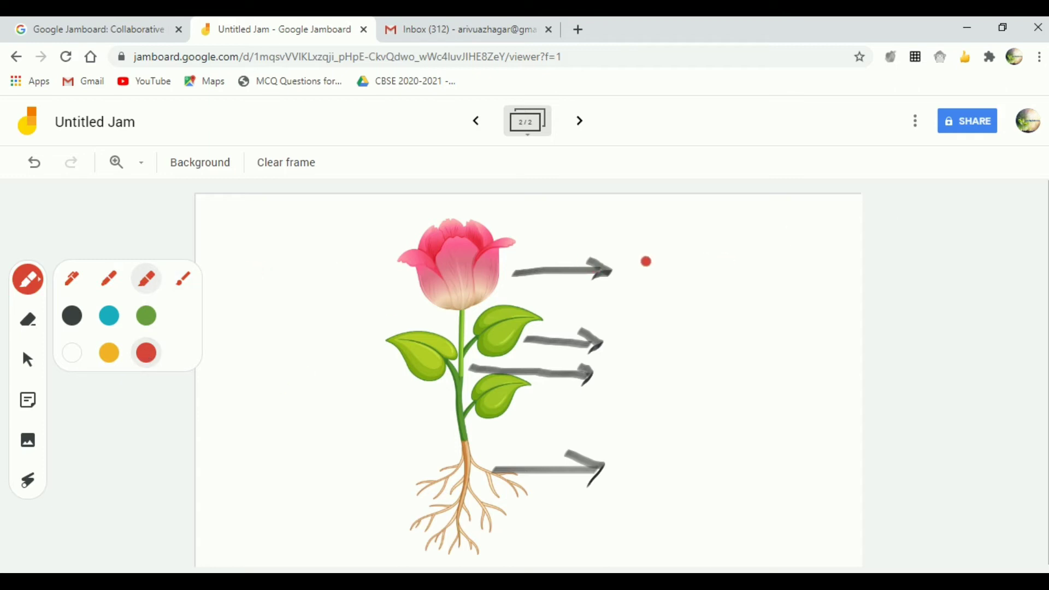
pyautogui.moveTo(662, 244)
pyautogui.mouseDown()
pyautogui.moveTo(654, 298)
pyautogui.moveTo(680, 269)
pyautogui.moveTo(685, 287)
pyautogui.moveTo(732, 257)
pyautogui.moveTo(785, 287)
pyautogui.moveTo(812, 257)
pyautogui.mouseUp()
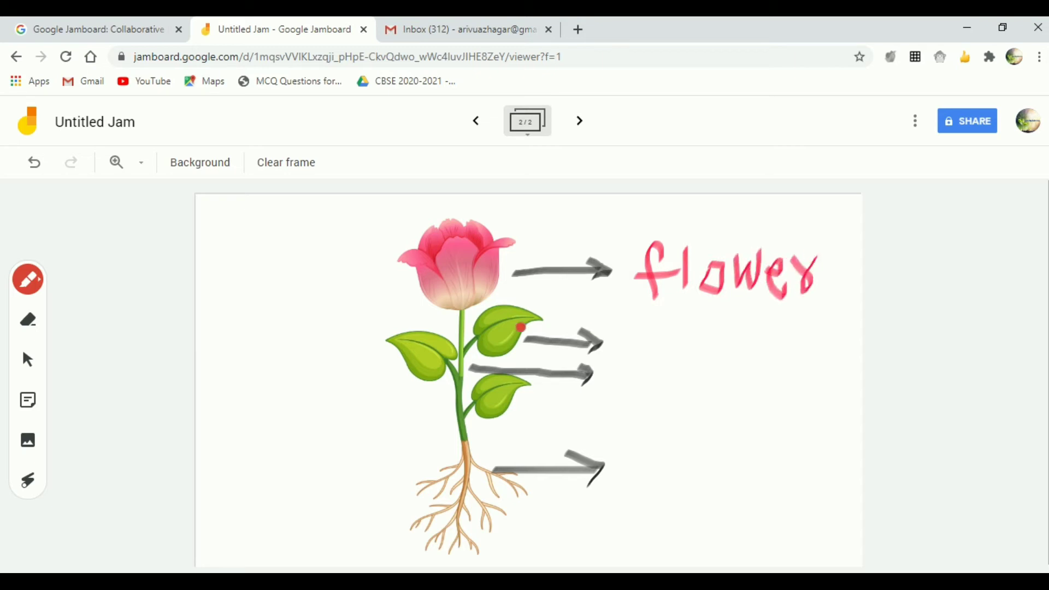
pyautogui.moveTo(627, 321)
pyautogui.mouseDown()
pyautogui.moveTo(632, 357)
pyautogui.moveTo(695, 358)
pyautogui.moveTo(735, 327)
pyautogui.moveTo(756, 341)
pyautogui.moveTo(753, 361)
pyautogui.moveTo(774, 359)
pyautogui.mouseUp()
pyautogui.moveTo(628, 380)
pyautogui.mouseDown()
pyautogui.moveTo(612, 410)
pyautogui.moveTo(706, 391)
pyautogui.moveTo(709, 419)
pyautogui.moveTo(743, 394)
pyautogui.moveTo(759, 424)
pyautogui.mouseUp()
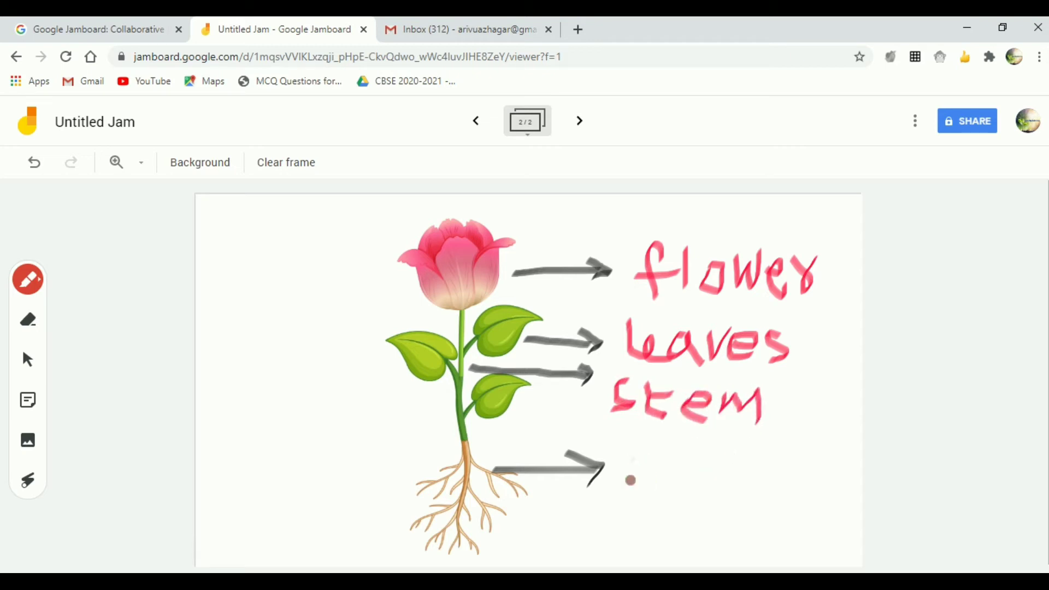
pyautogui.moveTo(636, 458)
pyautogui.mouseDown()
pyautogui.moveTo(617, 510)
pyautogui.moveTo(649, 481)
pyautogui.moveTo(680, 508)
pyautogui.moveTo(709, 480)
pyautogui.moveTo(751, 466)
pyautogui.moveTo(771, 481)
pyautogui.moveTo(771, 524)
pyautogui.moveTo(790, 488)
pyautogui.moveTo(786, 511)
pyautogui.moveTo(801, 527)
pyautogui.mouseUp()
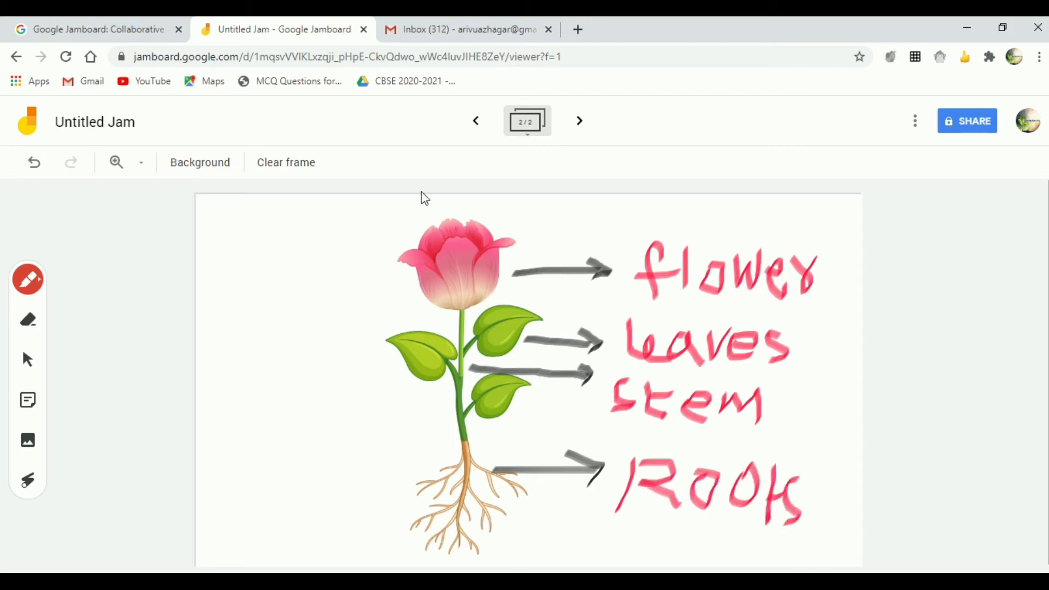
# Add a third frame and draw two large capital letters A side by side in red highlighter
pyautogui.click(581, 121)
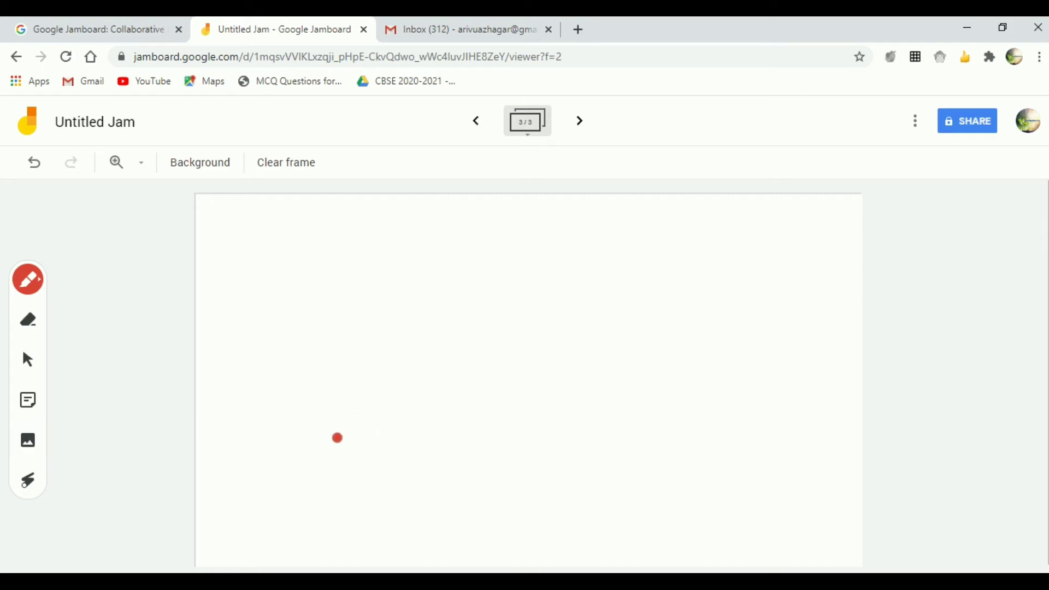
pyautogui.moveTo(336, 438)
pyautogui.mouseDown()
pyautogui.moveTo(450, 280)
pyautogui.moveTo(457, 432)
pyautogui.mouseUp()
pyautogui.moveTo(409, 375); pyautogui.dragTo(456, 380)
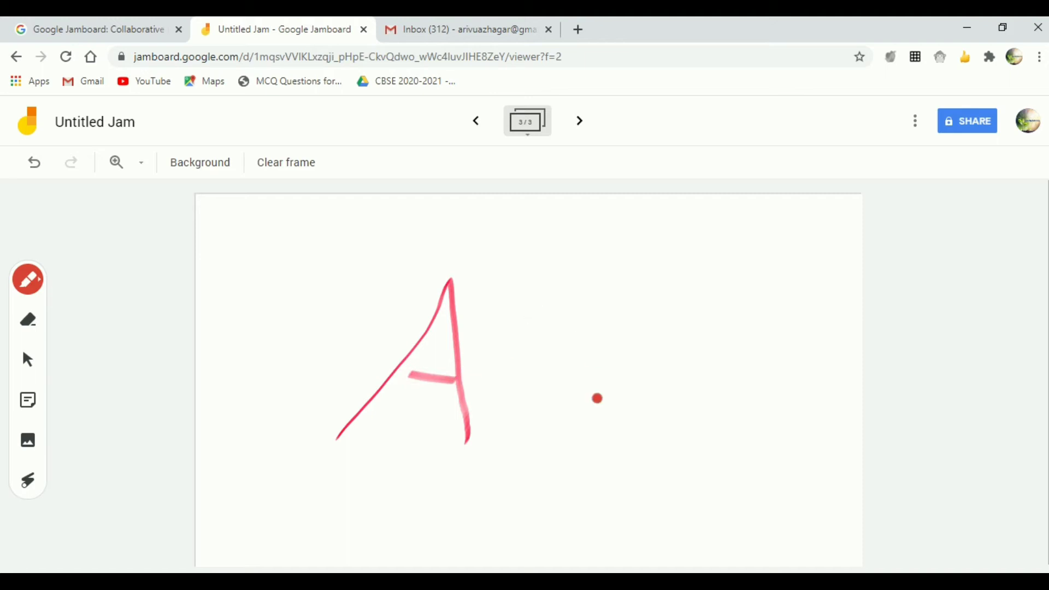
pyautogui.moveTo(588, 428); pyautogui.dragTo(673, 295)
pyautogui.moveTo(629, 379); pyautogui.dragTo(677, 379)
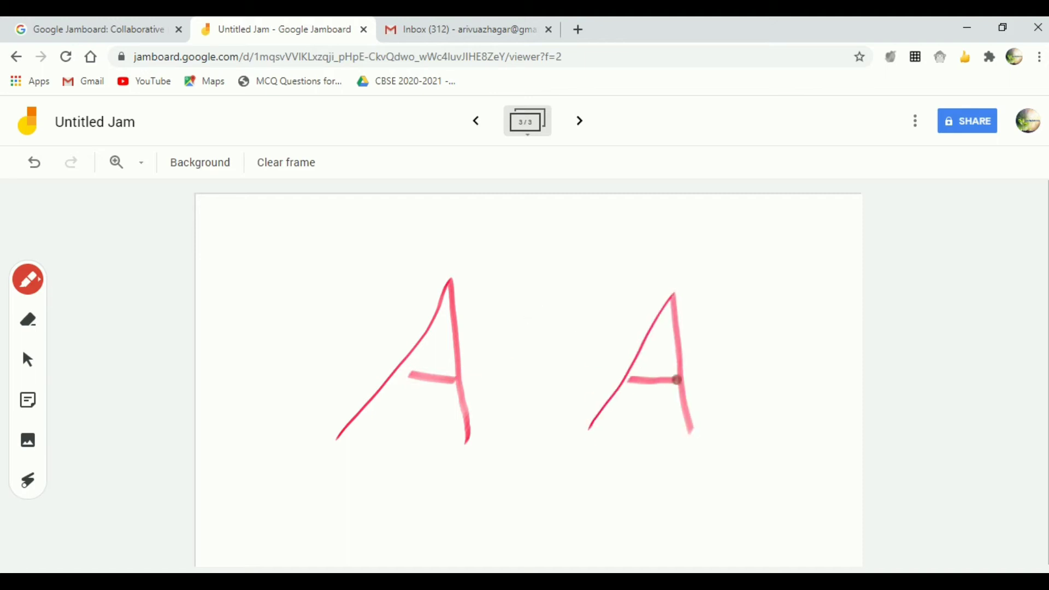
# Trace over the right-hand letter A several times with the red highlighter
pyautogui.moveTo(594, 432)
pyautogui.mouseDown()
pyautogui.moveTo(651, 330)
pyautogui.moveTo(688, 390)
pyautogui.moveTo(691, 432)
pyautogui.mouseUp()
pyautogui.moveTo(629, 379); pyautogui.dragTo(682, 378)
pyautogui.moveTo(593, 417)
pyautogui.mouseDown()
pyautogui.moveTo(663, 300)
pyautogui.moveTo(692, 424)
pyautogui.mouseUp()
pyautogui.moveTo(599, 410)
pyautogui.mouseDown()
pyautogui.moveTo(658, 308)
pyautogui.moveTo(705, 401)
pyautogui.moveTo(691, 432)
pyautogui.mouseUp()
pyautogui.moveTo(627, 379); pyautogui.dragTo(697, 375)
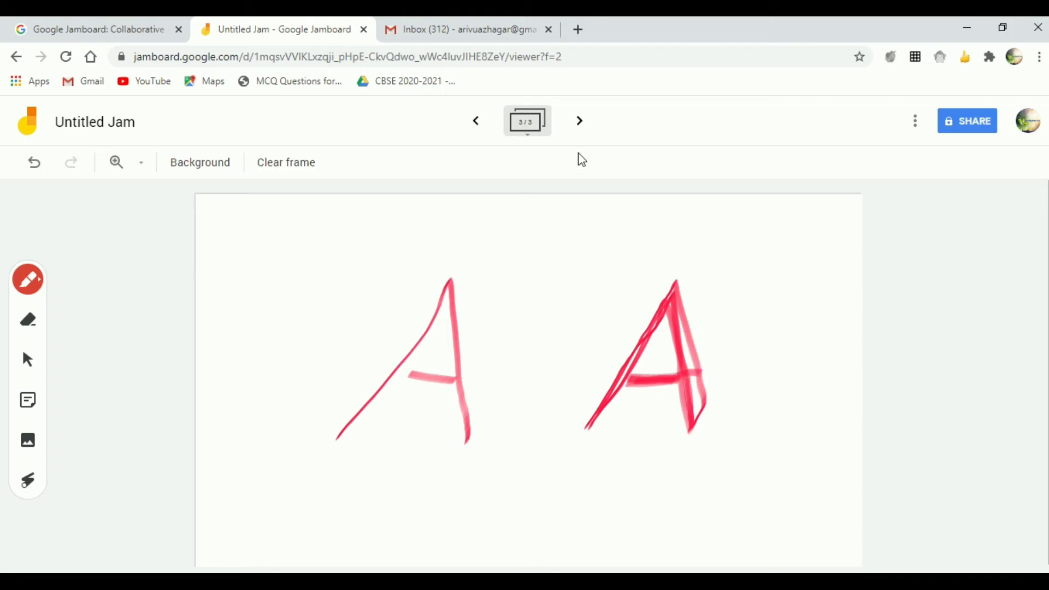
# Add a fourth frame and place a reduced red-and-gold 2 from a Google image search for "two" in the frame's upper right corner
pyautogui.click(580, 122)
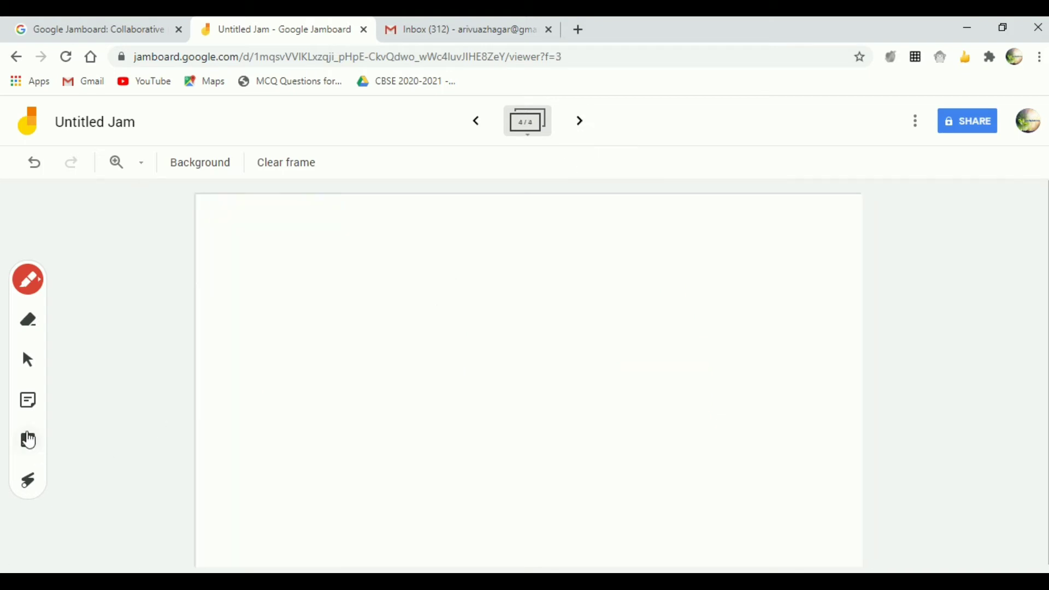
pyautogui.click(29, 440)
pyautogui.write('two')
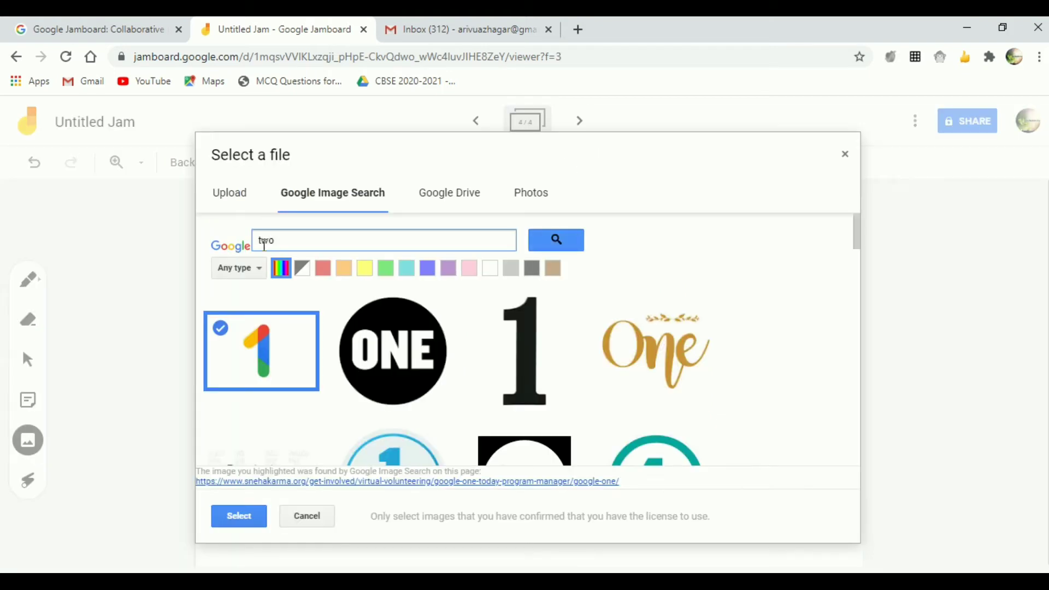
pyautogui.click(573, 246)
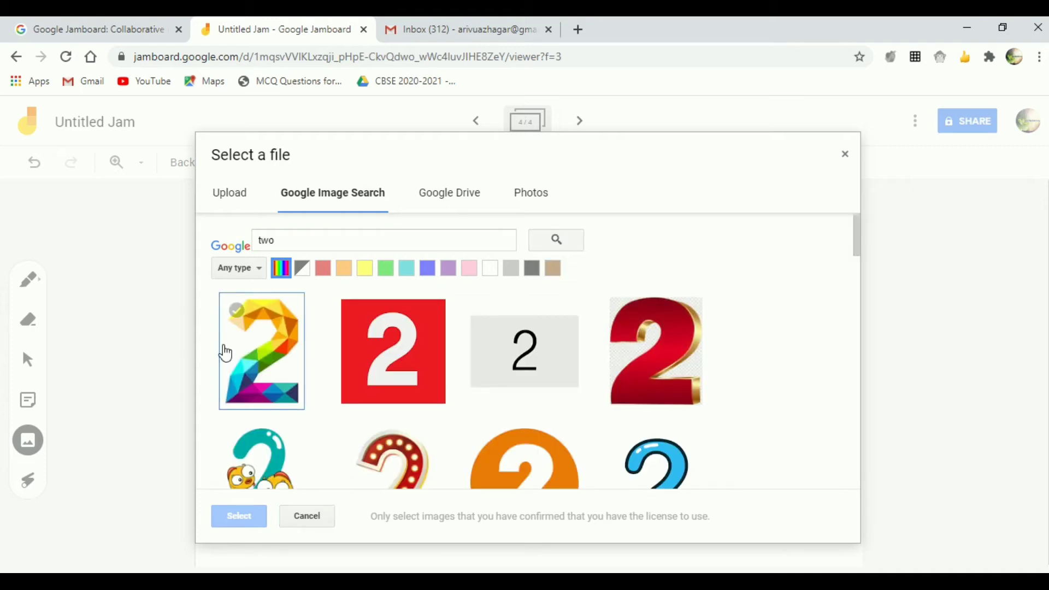
pyautogui.click(228, 352)
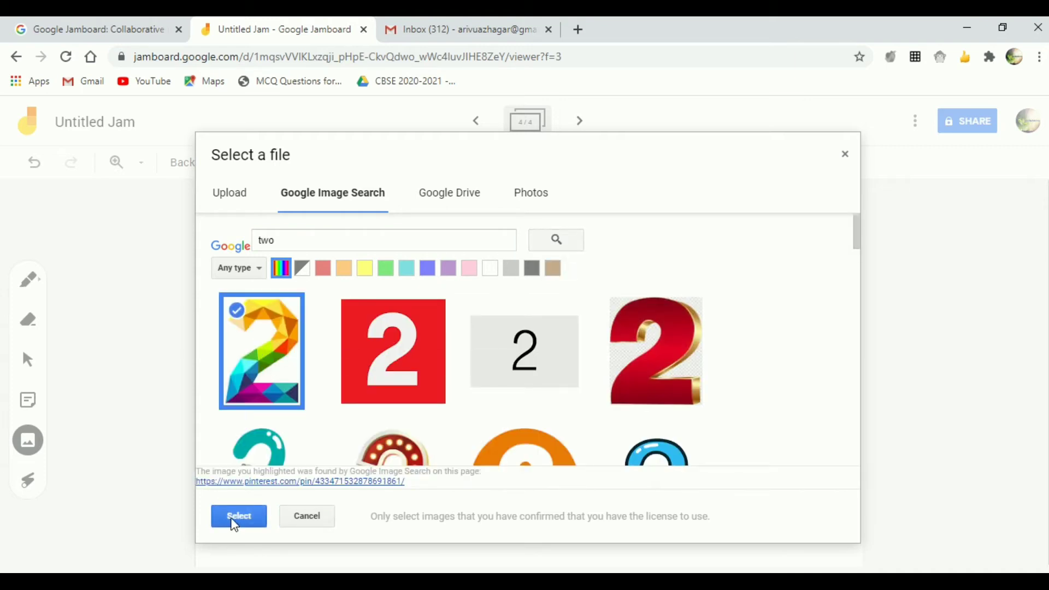
pyautogui.click(638, 363)
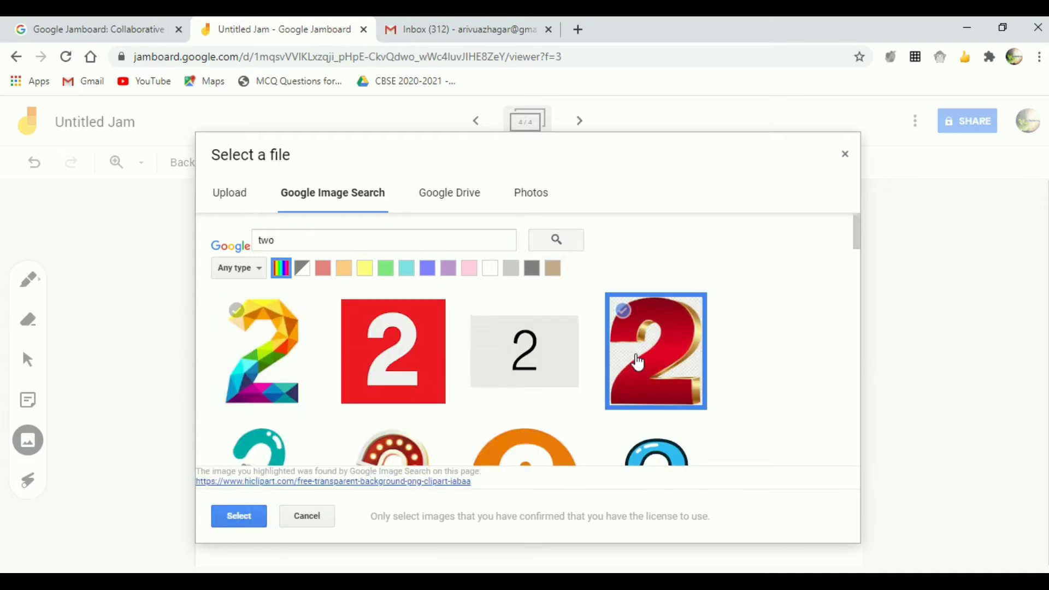
pyautogui.click(237, 513)
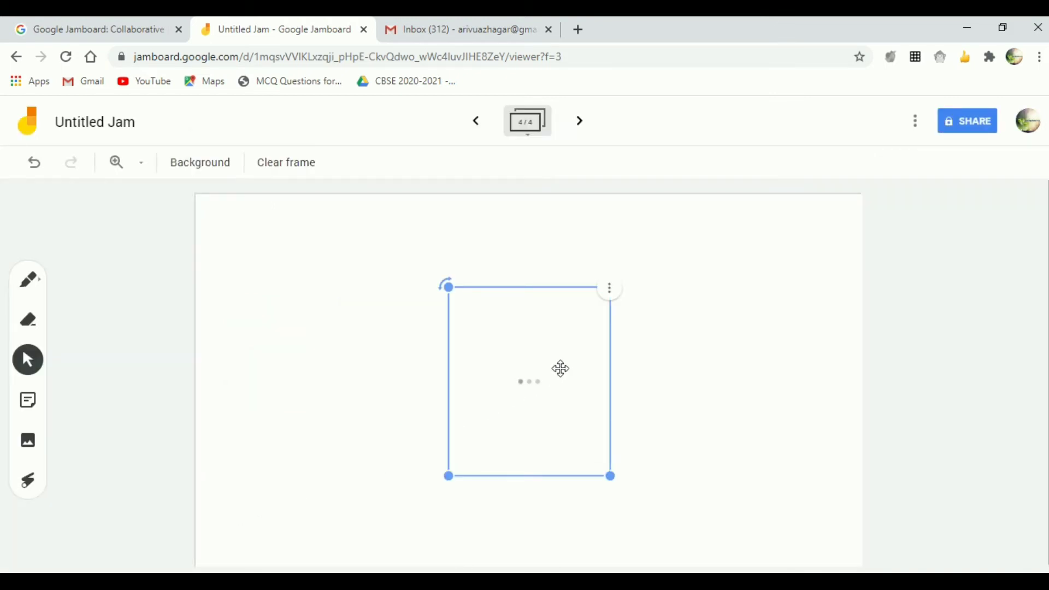
pyautogui.moveTo(609, 475); pyautogui.dragTo(551, 407)
pyautogui.moveTo(523, 338); pyautogui.dragTo(792, 260)
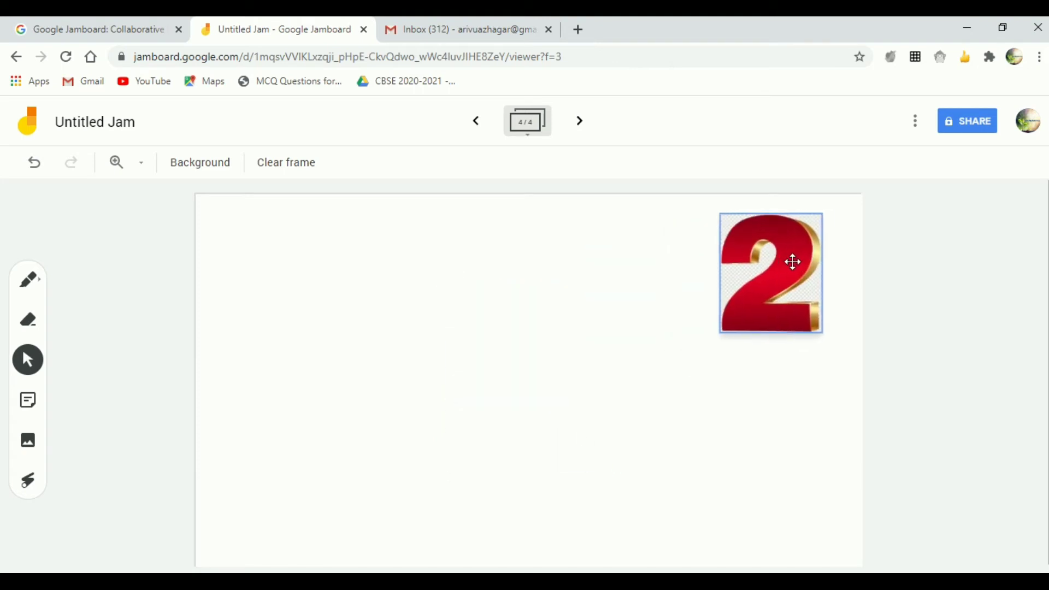
# Insert the multicoloured 1 from a Google image search for "one", shrunk to about half size and placed below the red 2
pyautogui.click(28, 440)
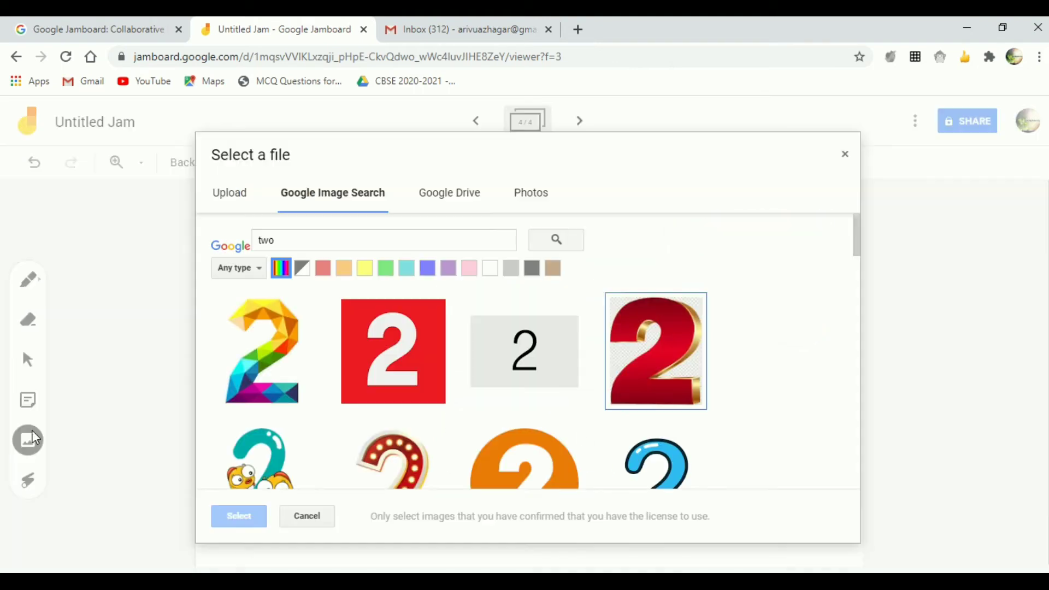
pyautogui.moveTo(284, 241); pyautogui.dragTo(208, 256)
pyautogui.write('one')
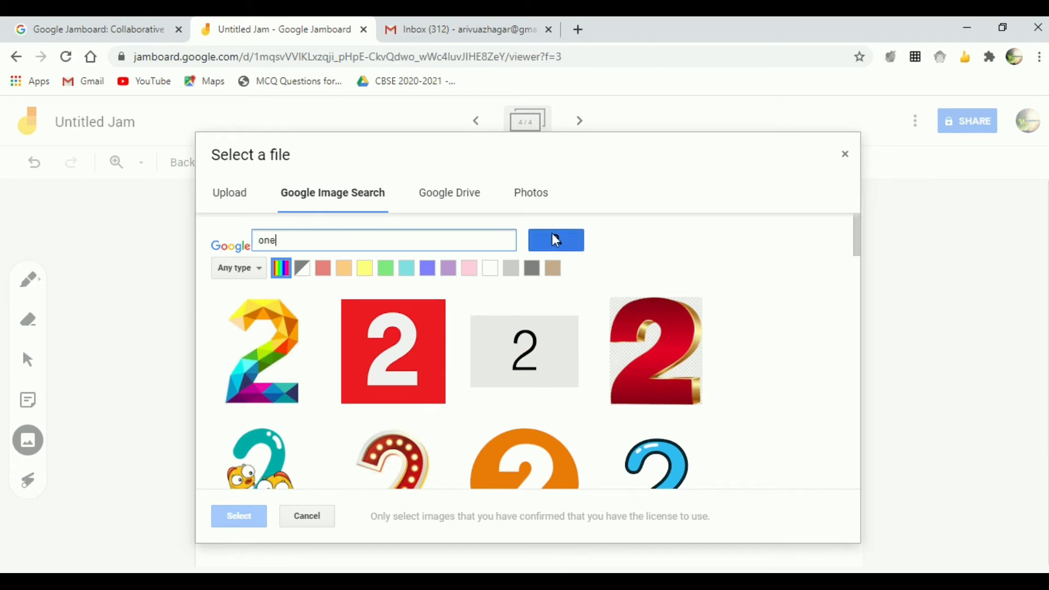
pyautogui.click(556, 240)
pyautogui.click(259, 377)
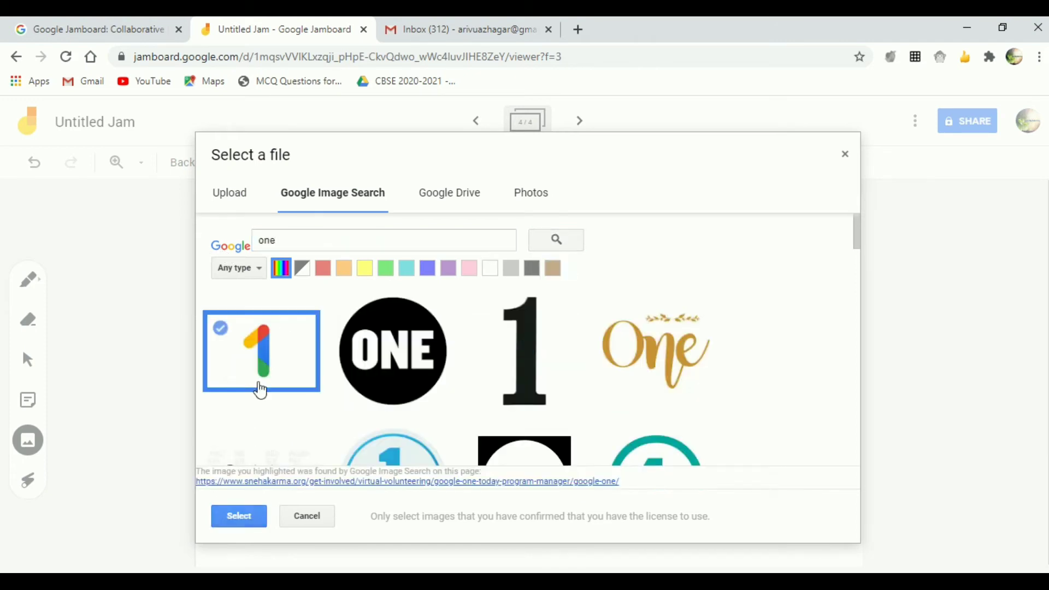
pyautogui.click(238, 516)
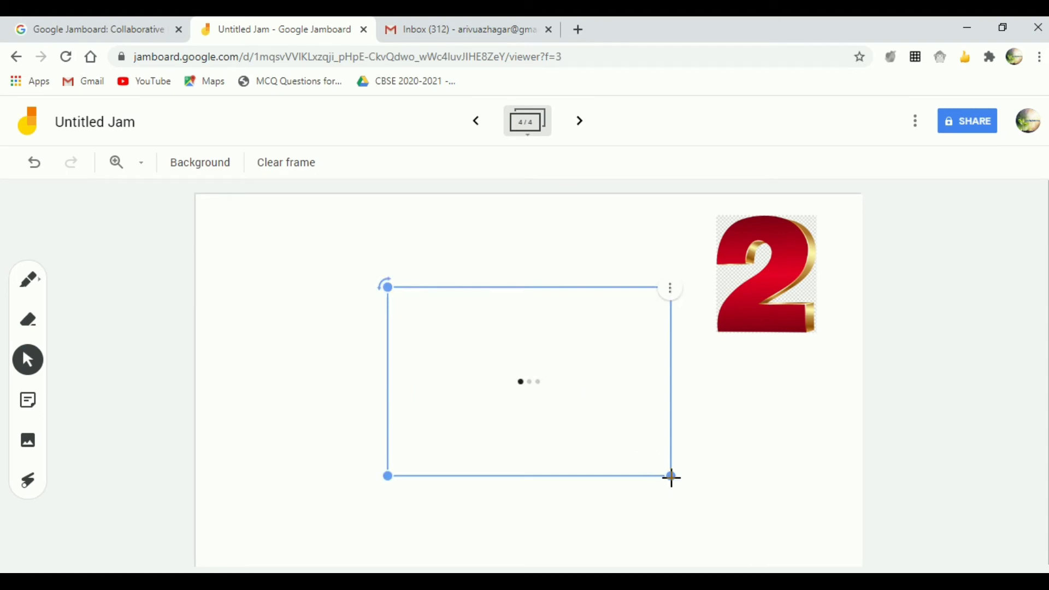
pyautogui.moveTo(671, 477); pyautogui.dragTo(536, 384)
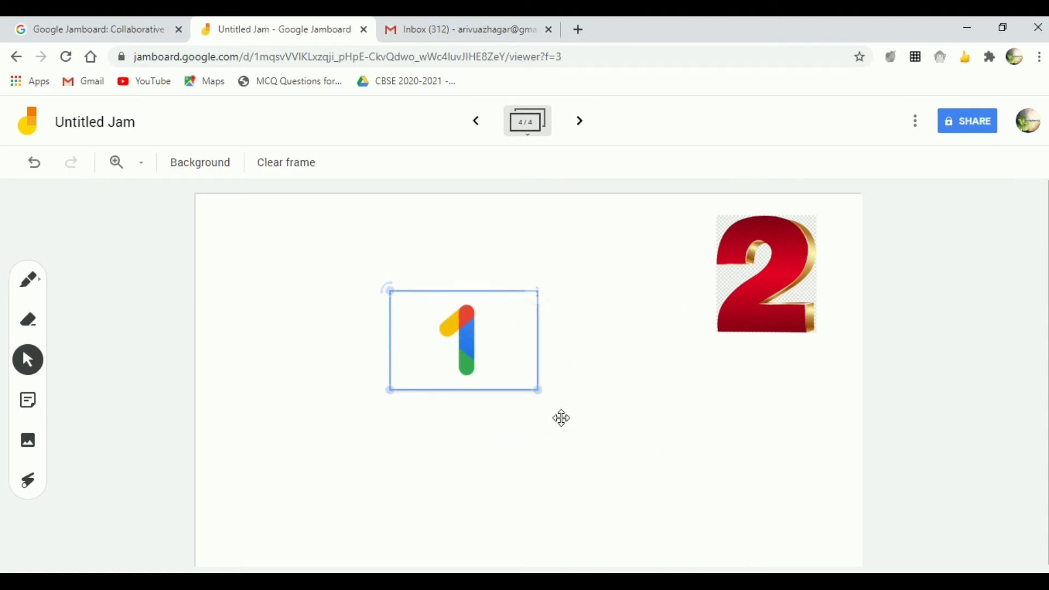
pyautogui.moveTo(458, 320); pyautogui.dragTo(761, 397)
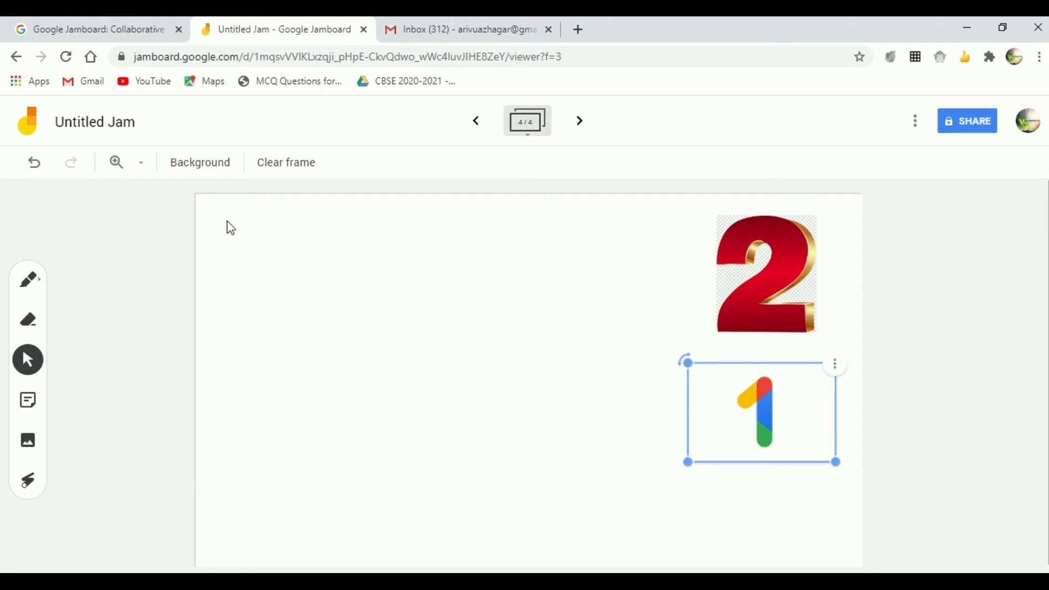
# Insert the blue and purple 3 from a Google image search for "three"
pyautogui.click(28, 442)
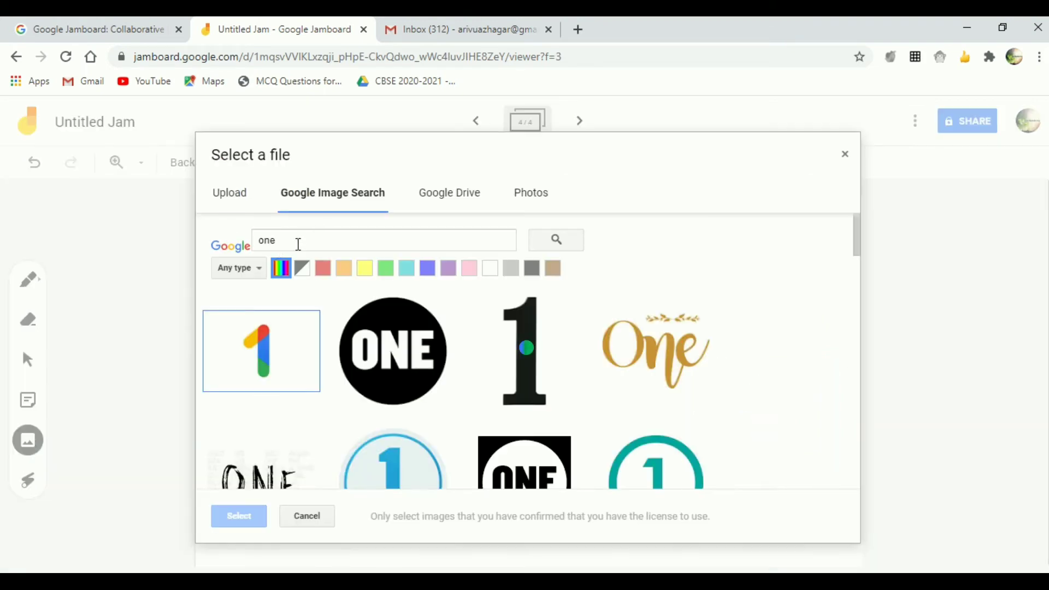
pyautogui.write('three')
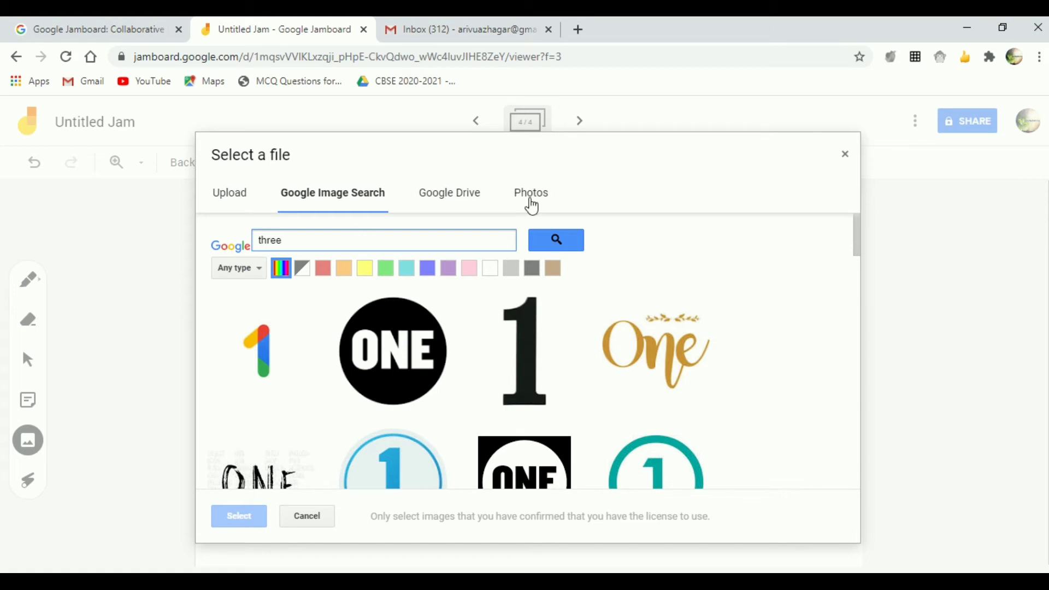
pyautogui.click(557, 246)
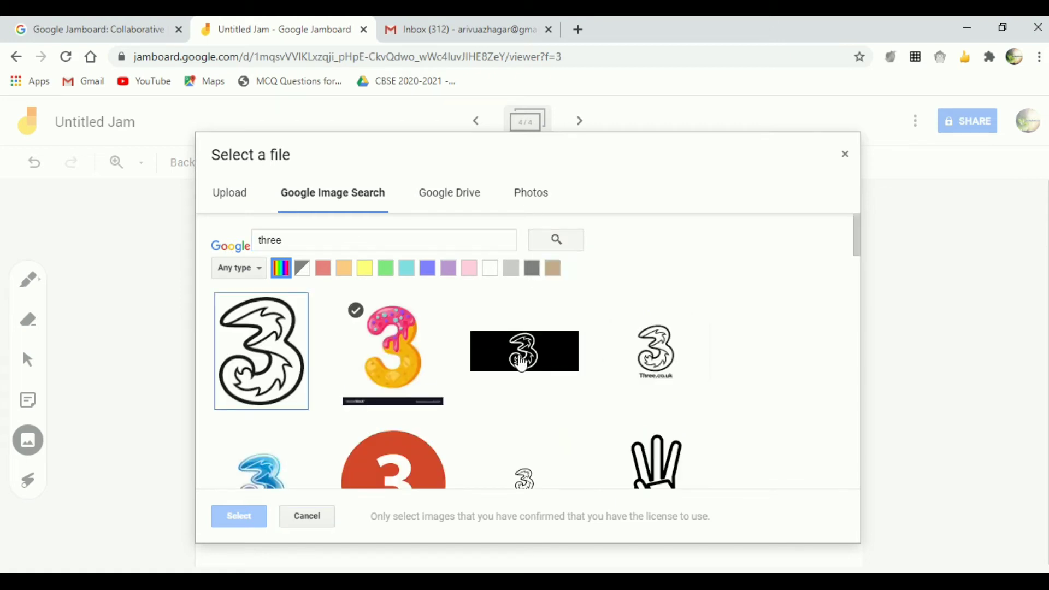
pyautogui.scroll(-2, 404, 425)
pyautogui.click(264, 423)
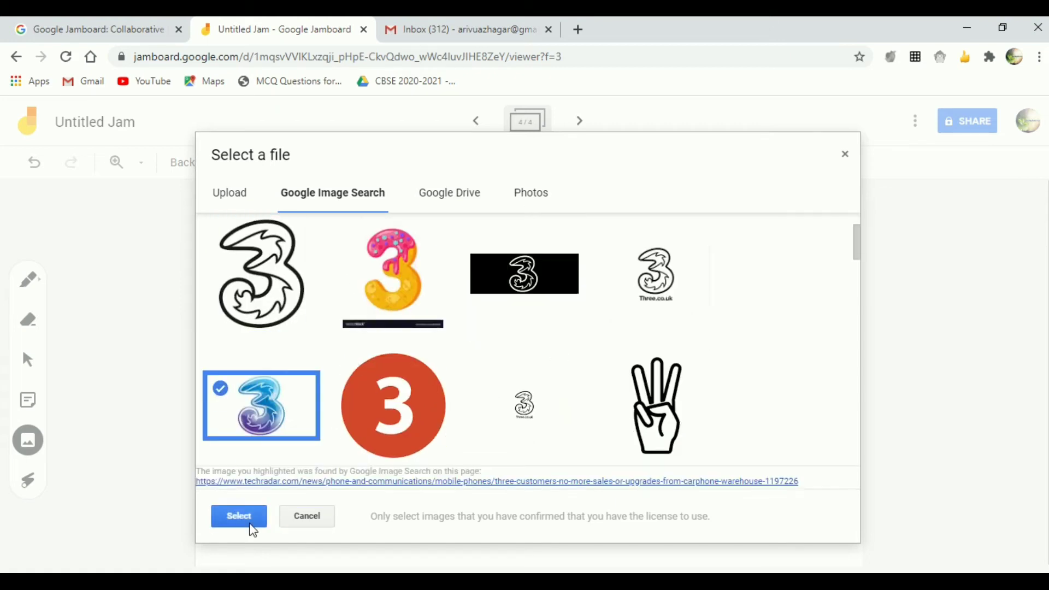
pyautogui.click(245, 519)
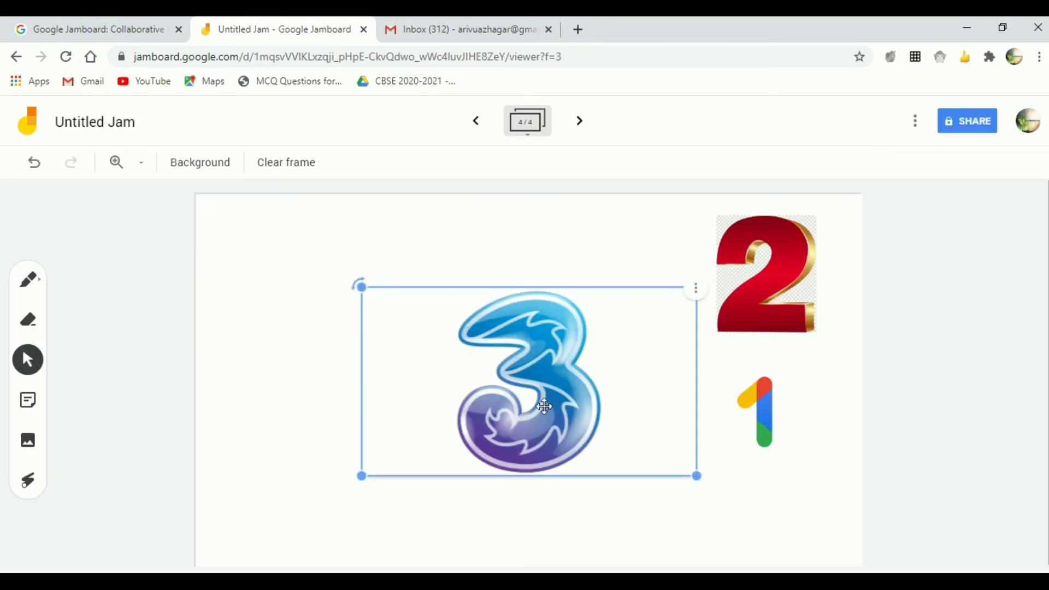
# Shrink the 3 image to about half its size and place it directly below the 1
pyautogui.moveTo(690, 475); pyautogui.dragTo(740, 491)
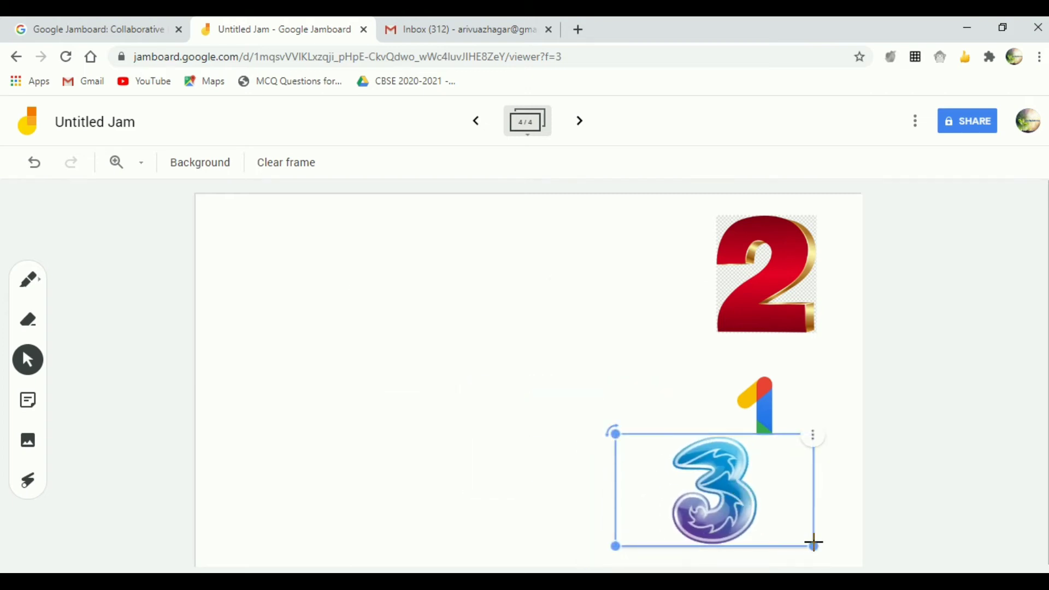
pyautogui.moveTo(812, 543); pyautogui.dragTo(776, 524)
pyautogui.moveTo(708, 477); pyautogui.dragTo(758, 505)
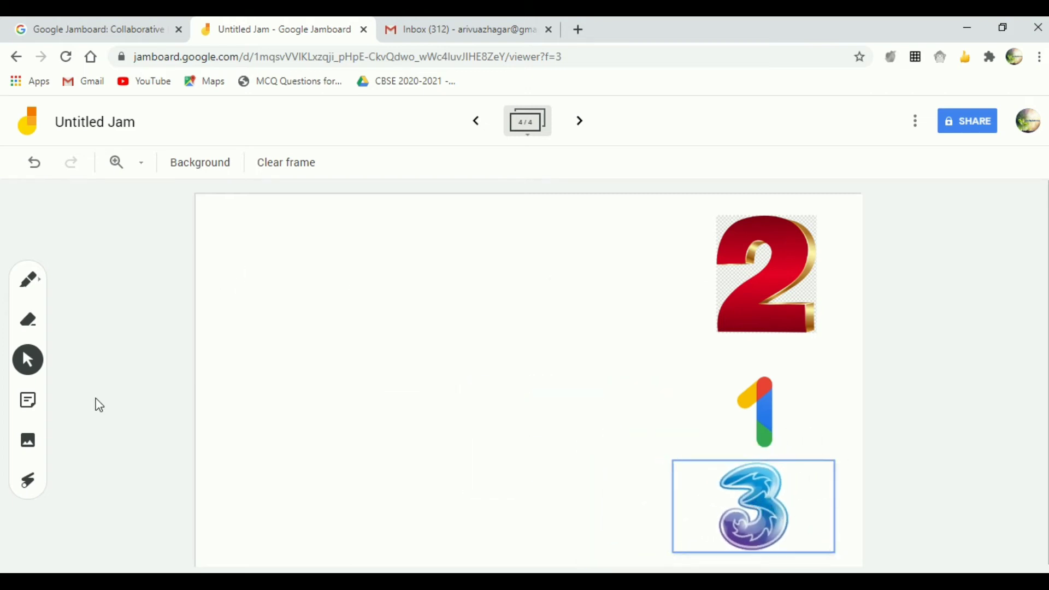
# Add three yellow sticky notes reading "two", "one" and "Three" to the fourth frame
pyautogui.click(28, 400)
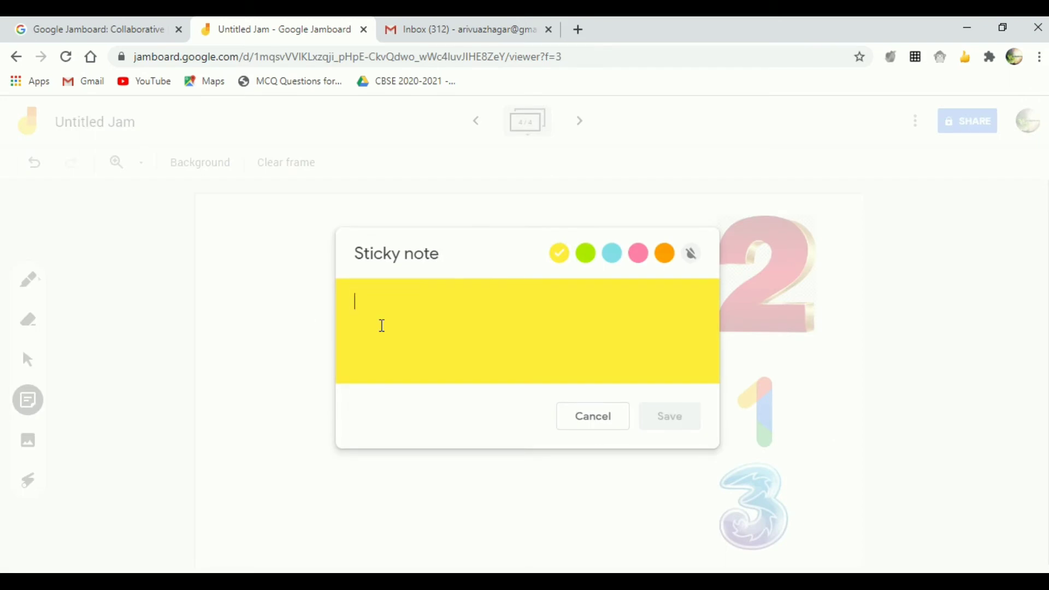
pyautogui.write('two')
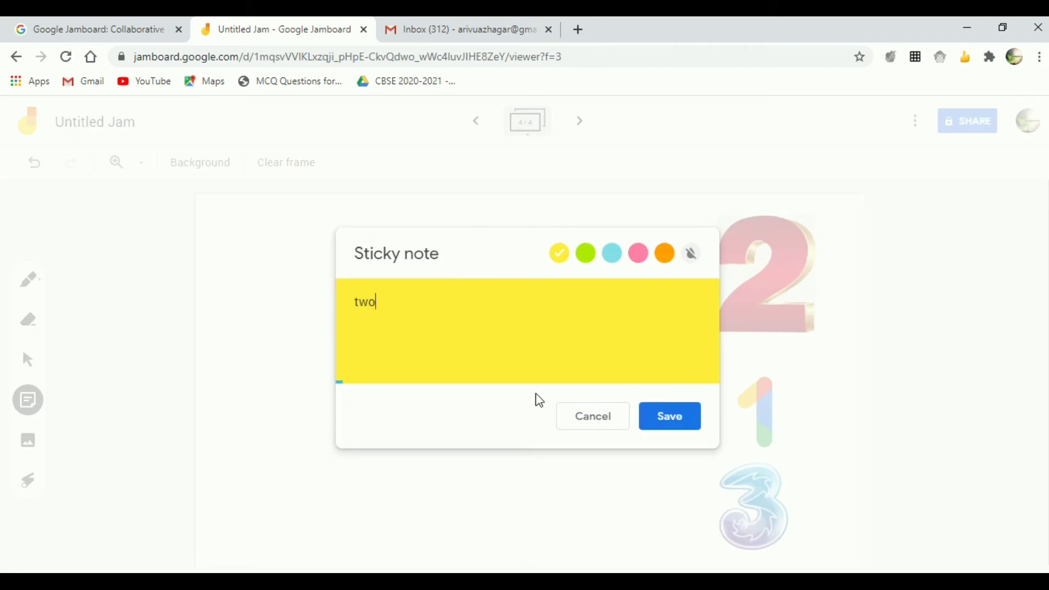
pyautogui.click(660, 413)
pyautogui.write('one')
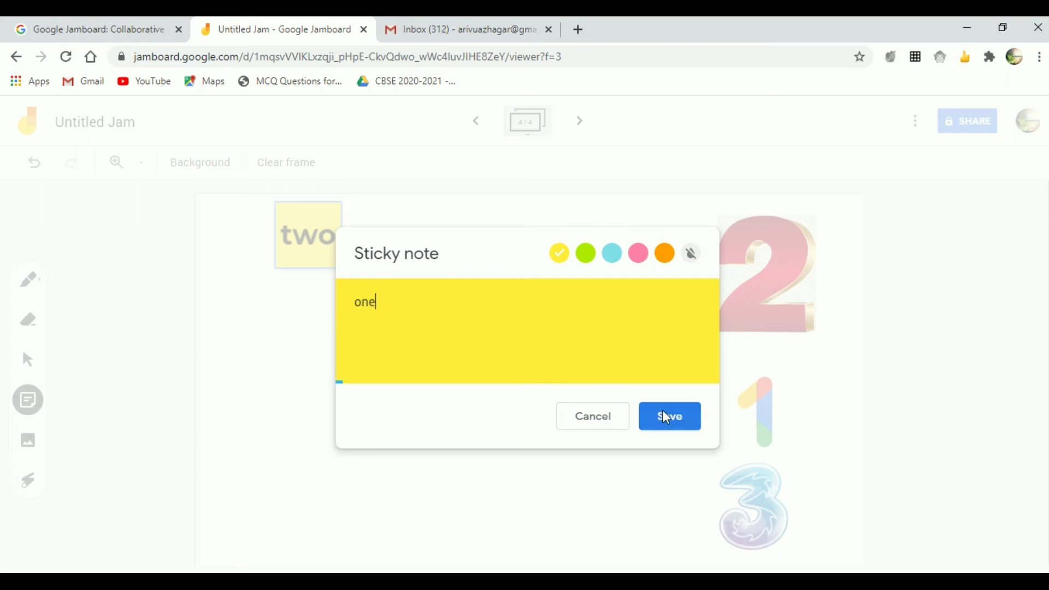
pyautogui.click(666, 418)
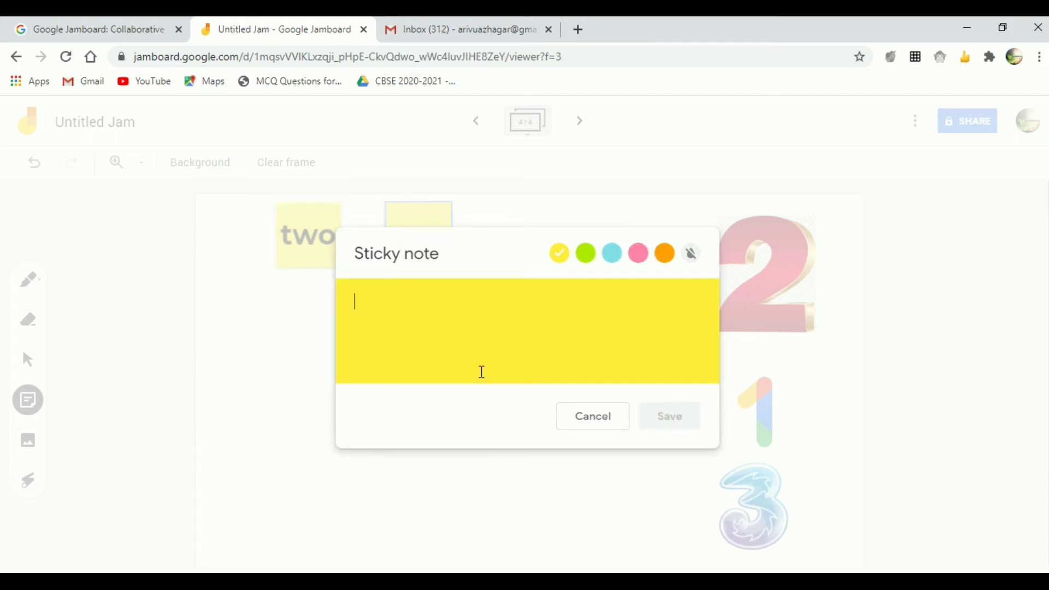
pyautogui.write('Three')
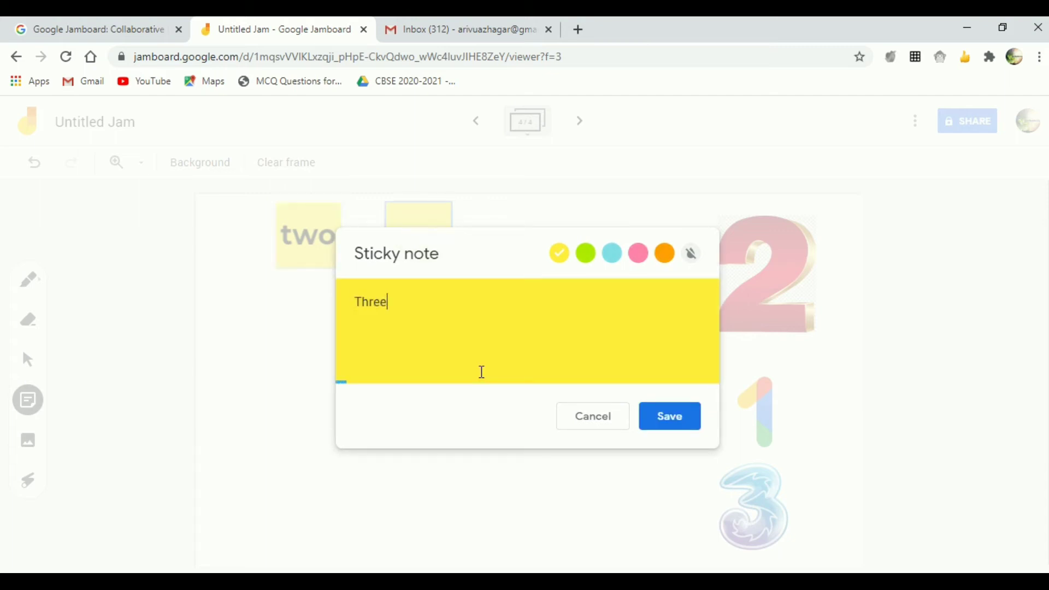
pyautogui.click(648, 417)
pyautogui.click(558, 416)
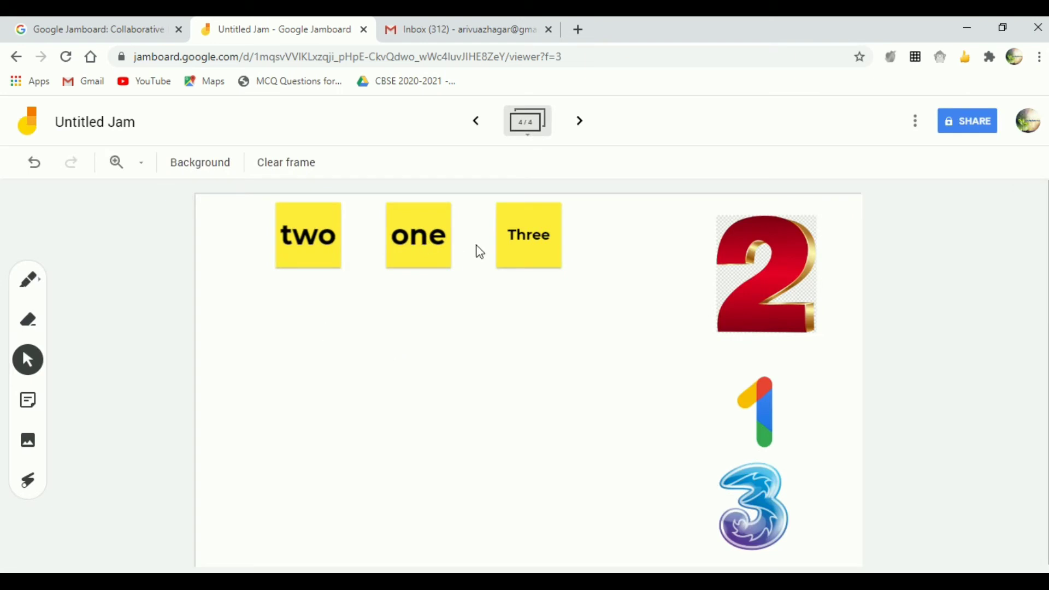
# Arrange the three sticky notes in a column opposite the number images, in the order "one", "Three", "two"
pyautogui.moveTo(534, 211); pyautogui.dragTo(305, 332)
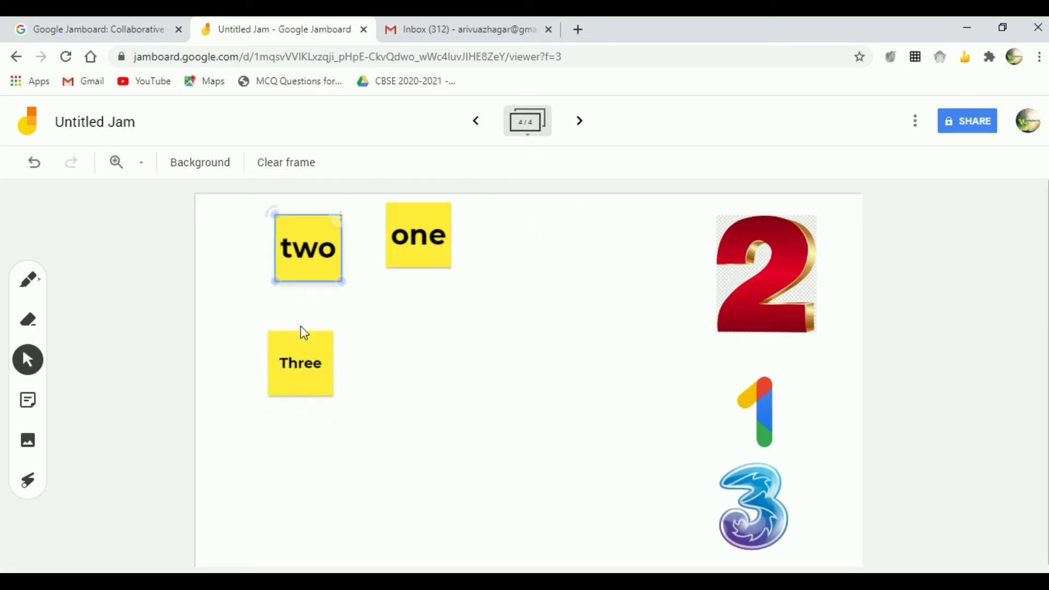
pyautogui.moveTo(308, 257); pyautogui.dragTo(302, 516)
pyautogui.moveTo(388, 255); pyautogui.dragTo(288, 240)
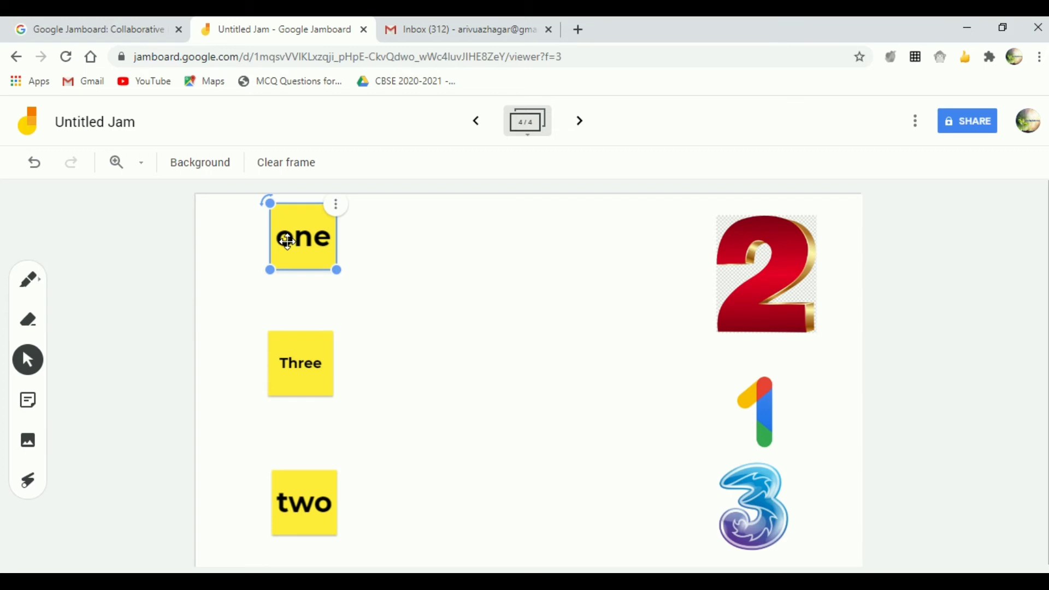
pyautogui.click(593, 270)
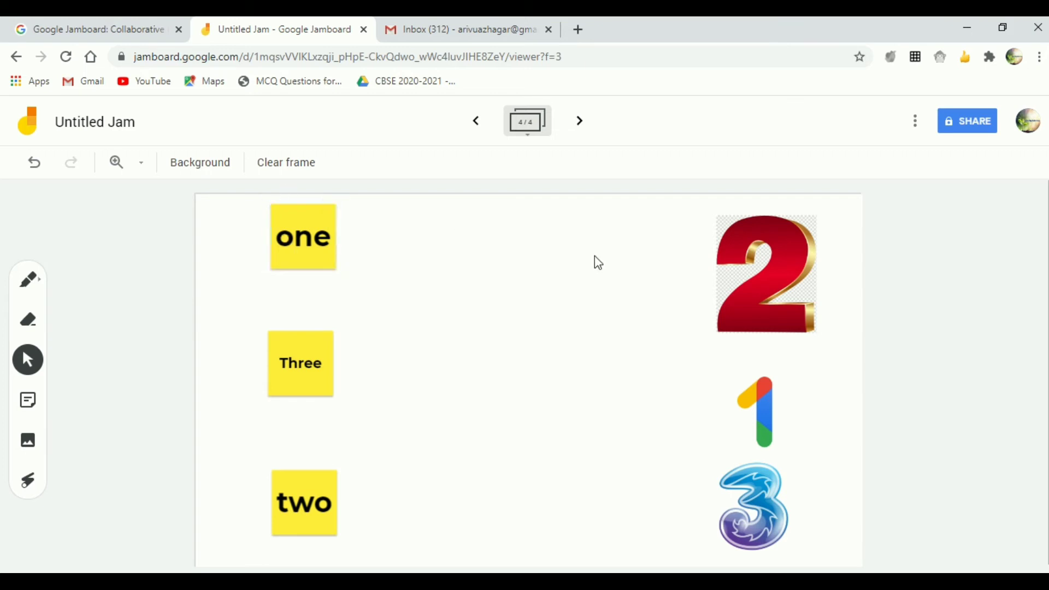
# Share the jam with another person by adding their e-mail address
pyautogui.click(916, 121)
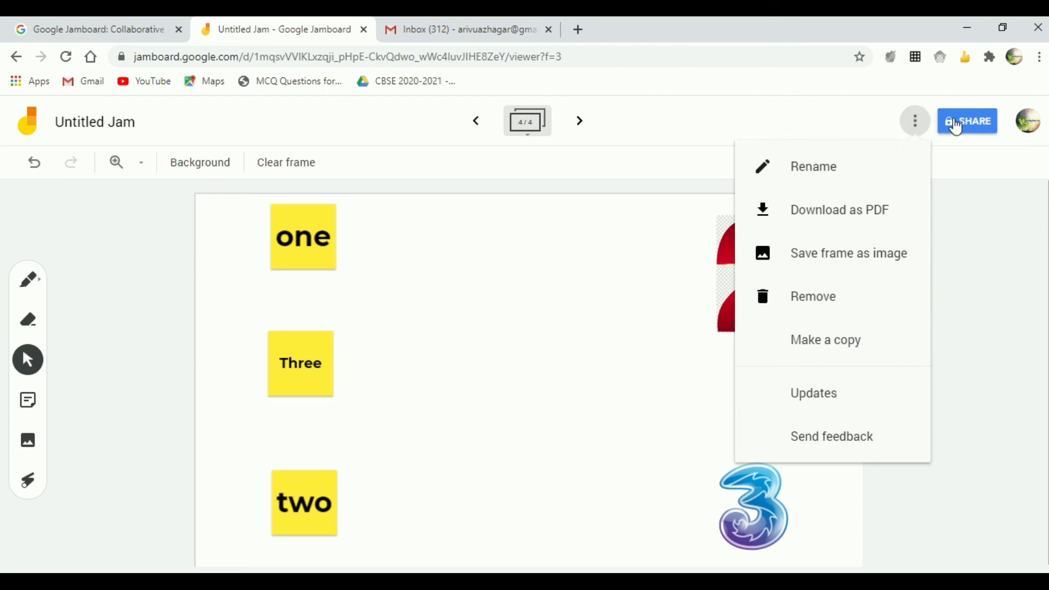
pyautogui.click(551, 361)
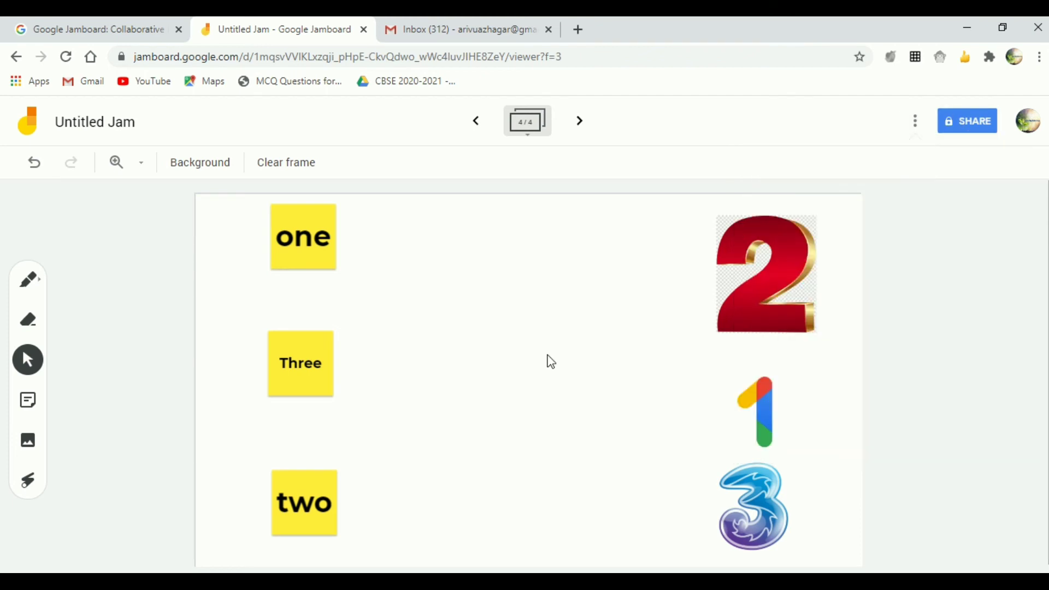
pyautogui.click(960, 130)
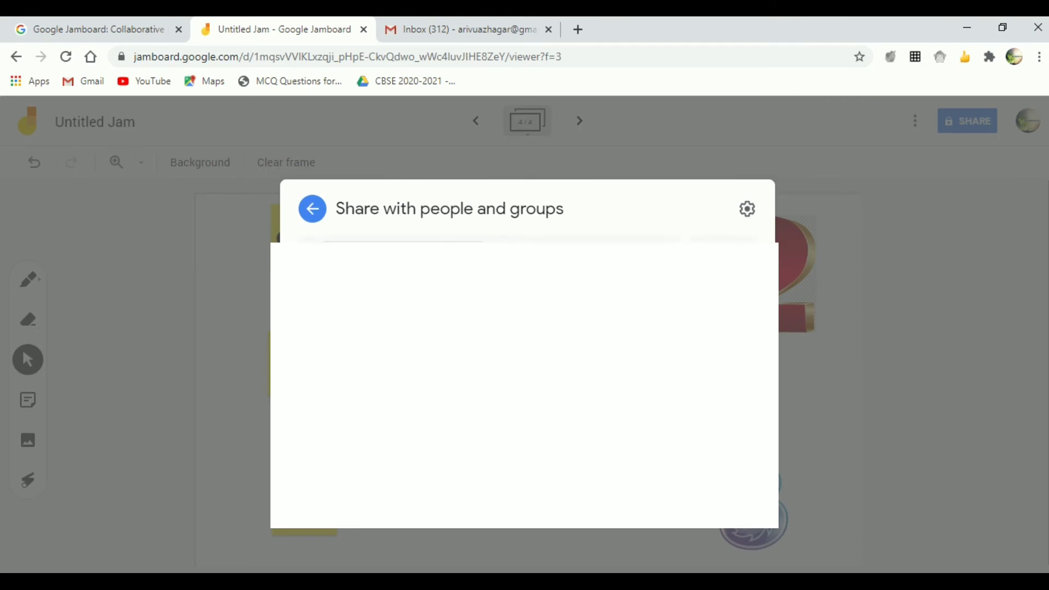
pyautogui.click(711, 470)
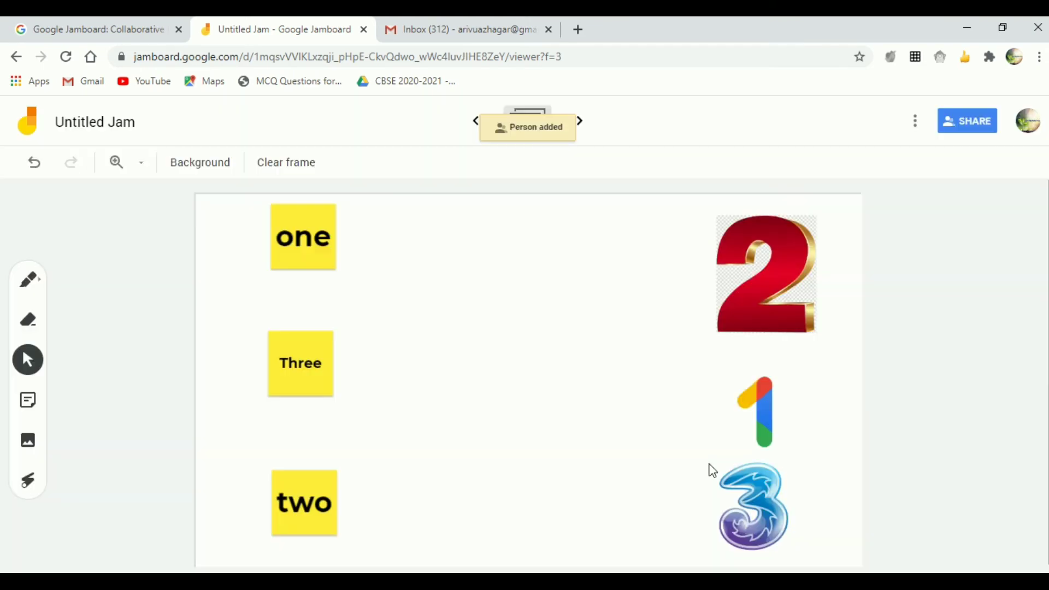
# Switch to Gmail, refresh the inbox, and open the shared jam from the "Untitled Jam - Invitation to edit" message under Updates
pyautogui.click(455, 26)
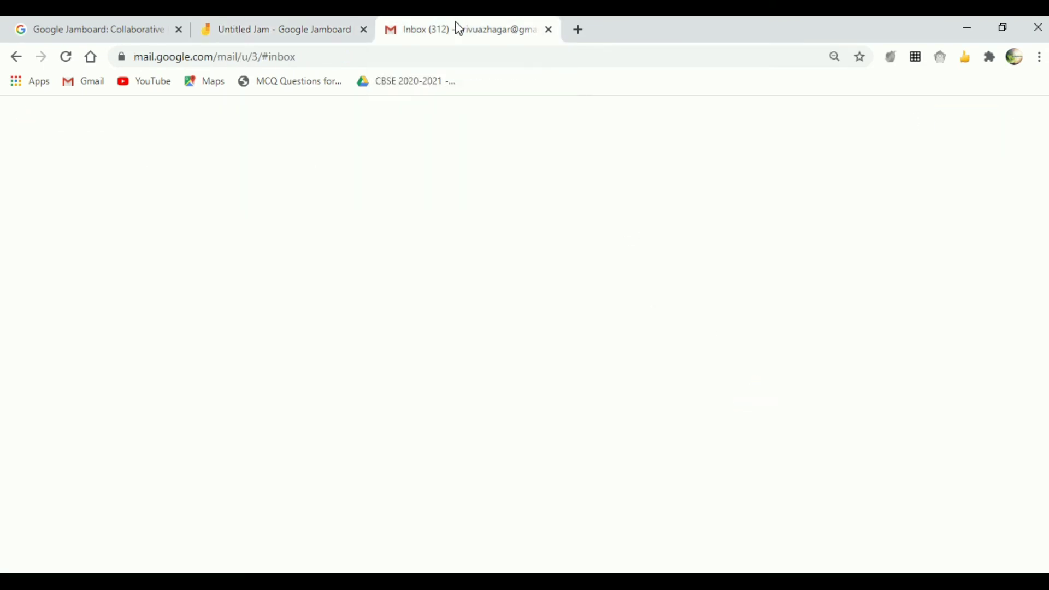
pyautogui.click(66, 57)
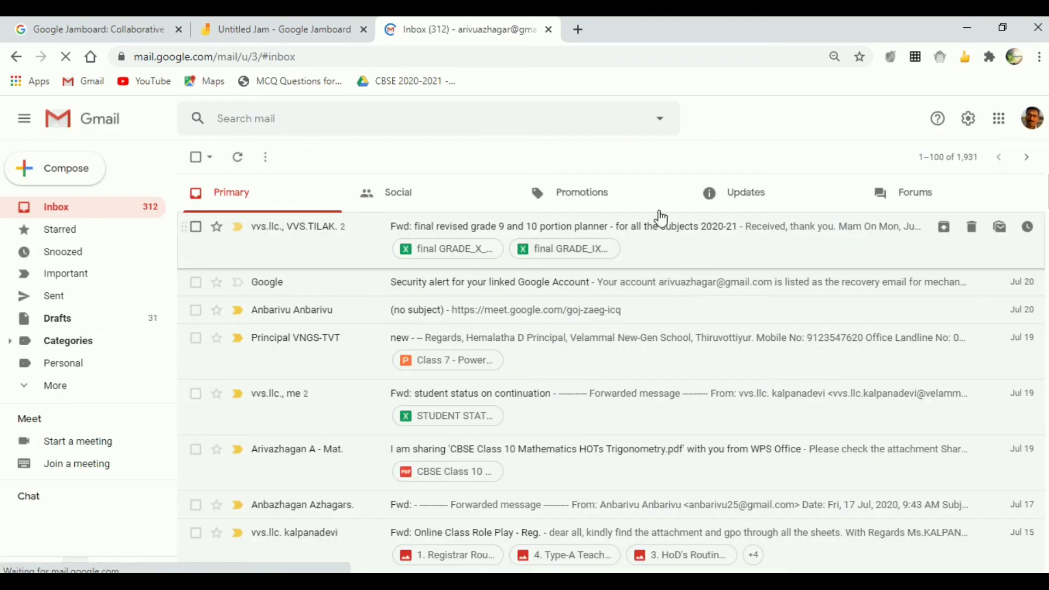
pyautogui.click(732, 206)
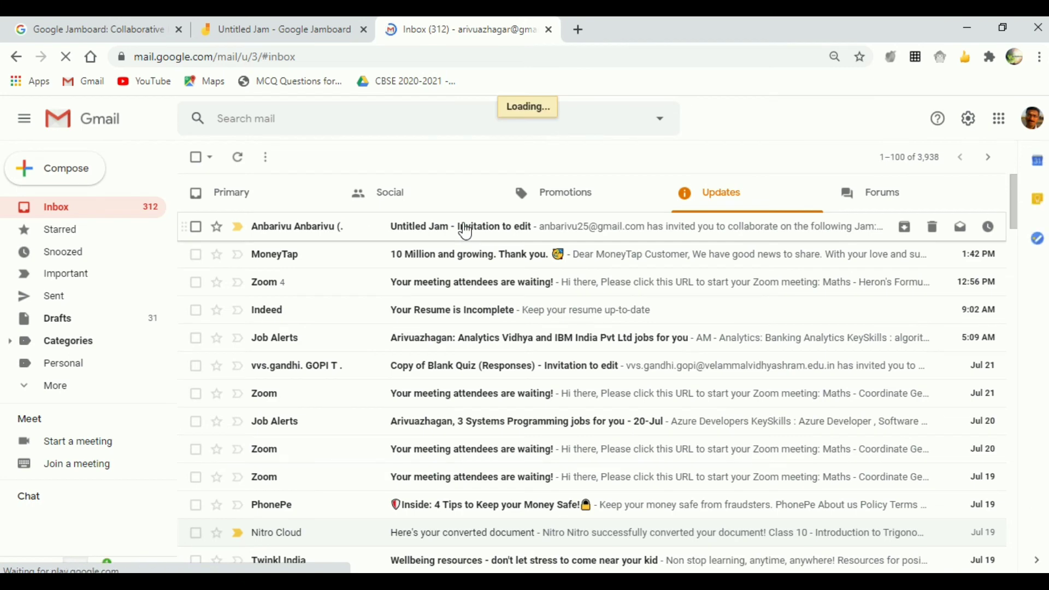
pyautogui.click(466, 231)
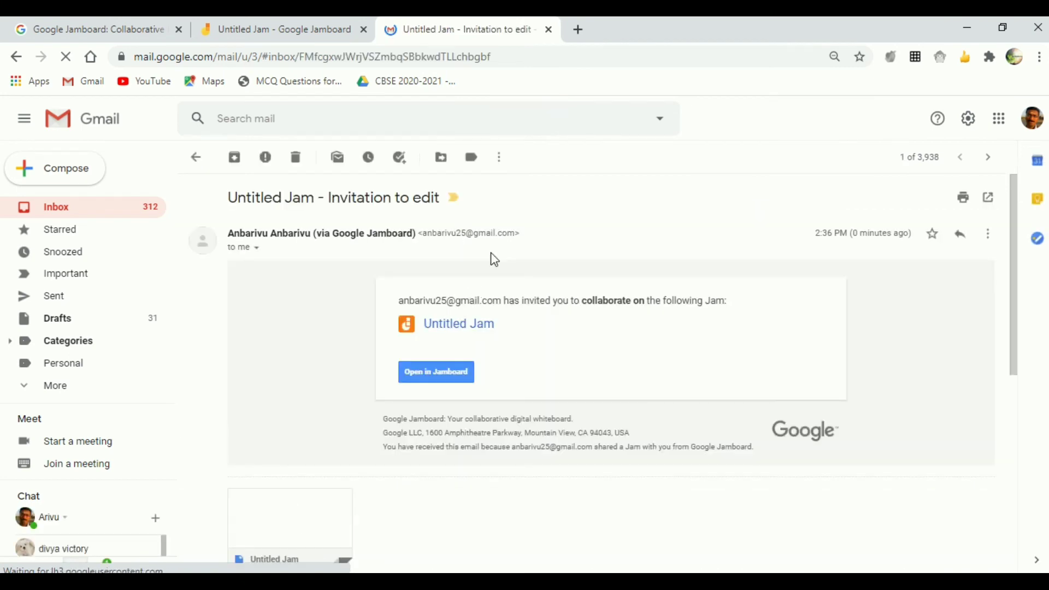
pyautogui.click(434, 372)
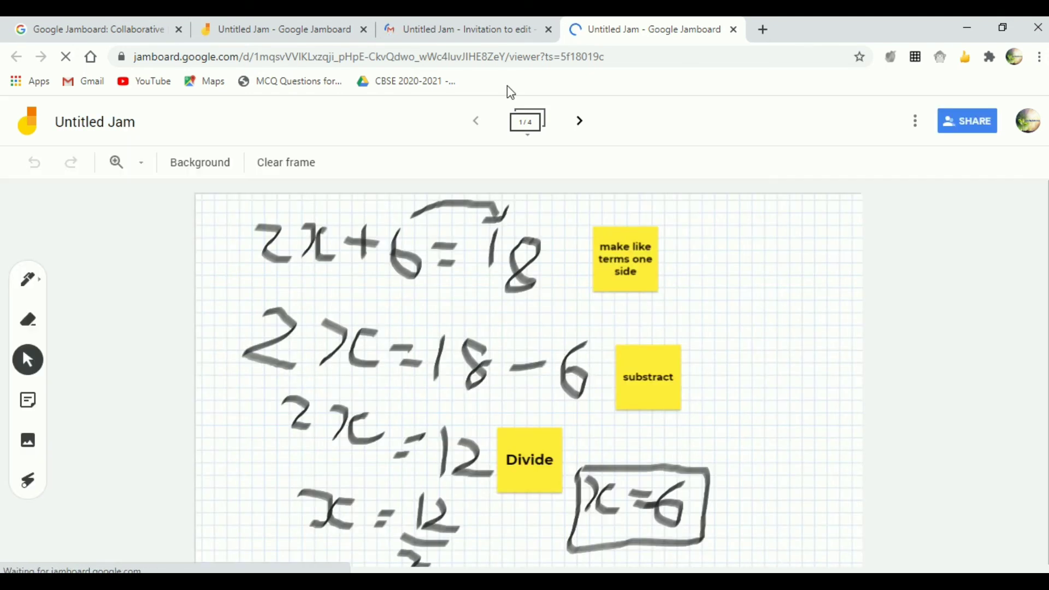
# On the fourth frame, draw black highlighter arrows matching "one" to 1, "Three" to 3 and "two" to 2
pyautogui.click(580, 121)
pyautogui.click(580, 121)
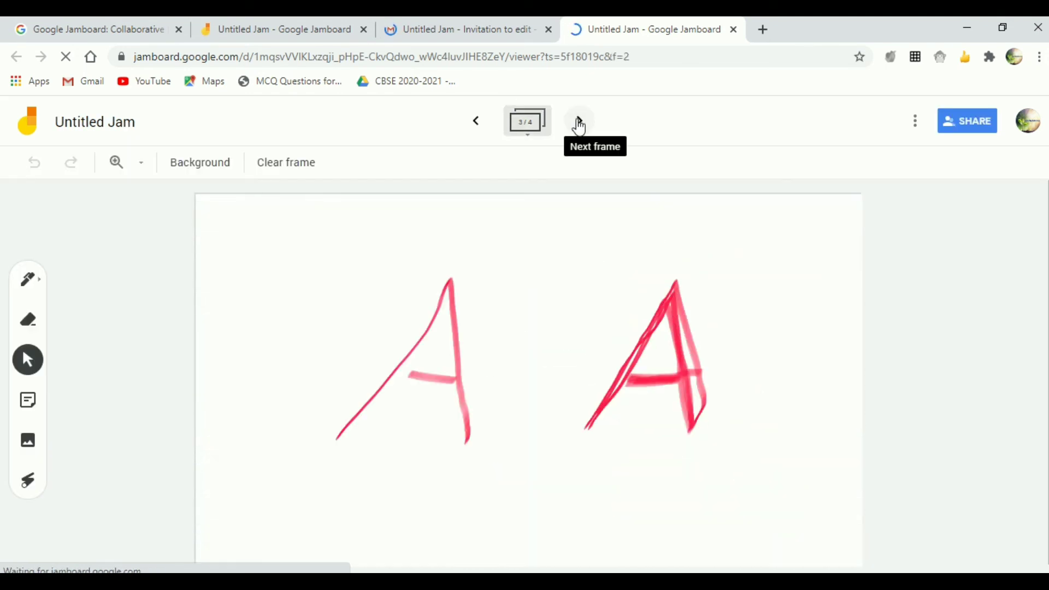
pyautogui.click(580, 121)
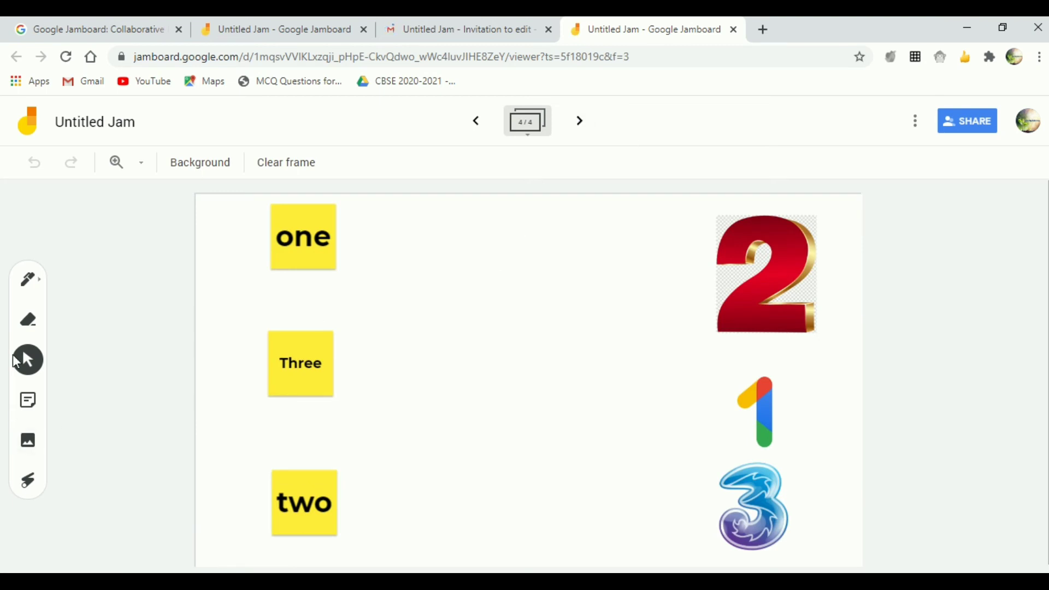
pyautogui.click(28, 280)
pyautogui.click(44, 290)
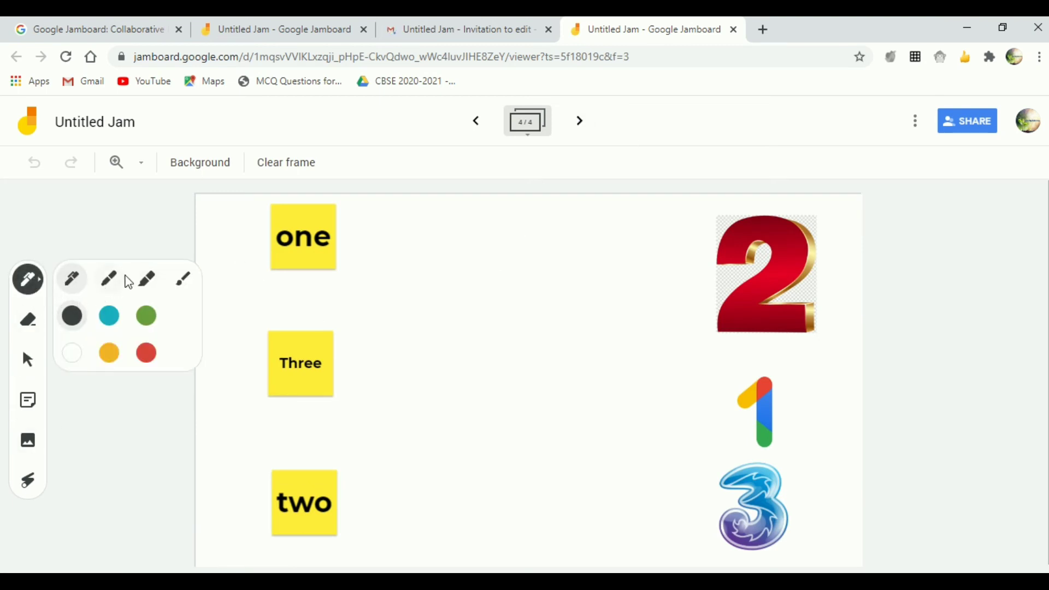
pyautogui.click(145, 281)
pyautogui.moveTo(376, 246)
pyautogui.mouseDown()
pyautogui.moveTo(671, 376)
pyautogui.moveTo(663, 358)
pyautogui.moveTo(681, 382)
pyautogui.mouseUp()
pyautogui.moveTo(369, 377)
pyautogui.mouseDown()
pyautogui.moveTo(714, 515)
pyautogui.moveTo(695, 503)
pyautogui.moveTo(678, 538)
pyautogui.mouseUp()
pyautogui.moveTo(381, 501)
pyautogui.mouseDown()
pyautogui.moveTo(646, 280)
pyautogui.moveTo(667, 282)
pyautogui.moveTo(655, 305)
pyautogui.mouseUp()
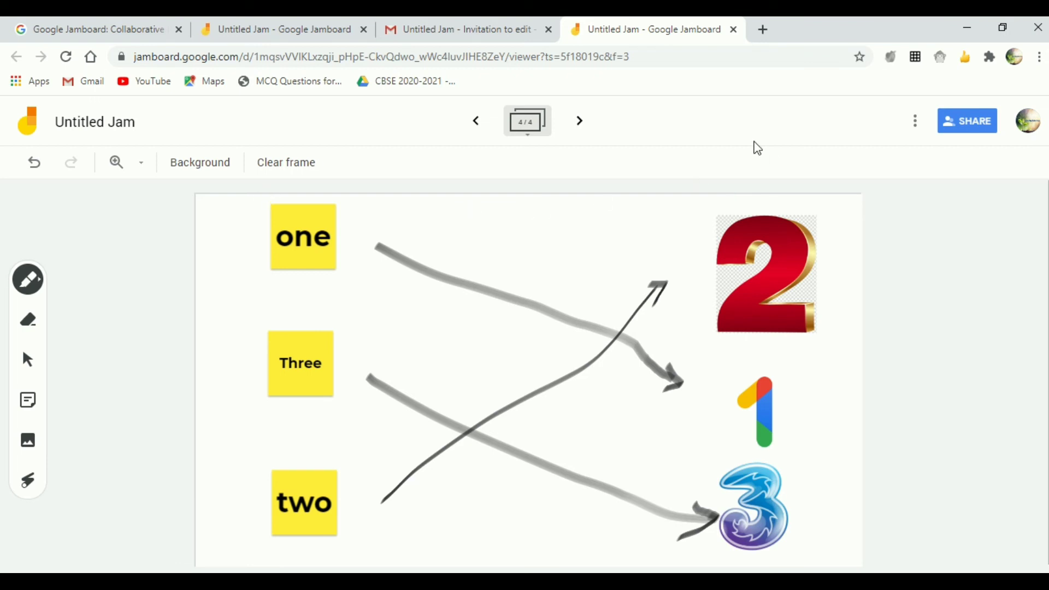
# Share the jam with one more person and create a blank fifth frame
pyautogui.click(958, 125)
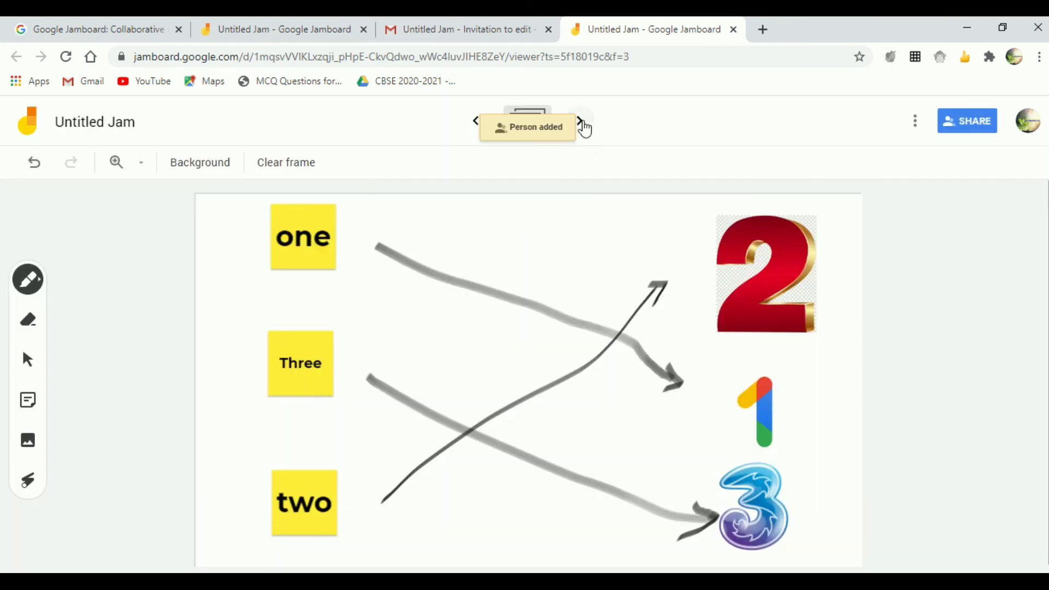
pyautogui.click(580, 122)
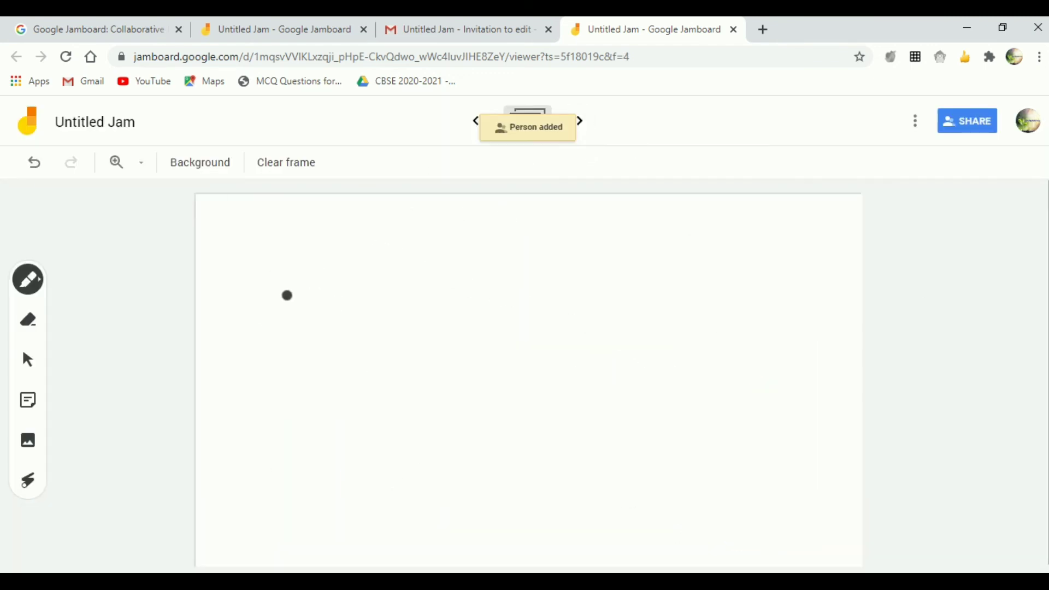
# Handwrite the equation 2³ = 2⁴⁺ˣ in black on the fifth frame
pyautogui.moveTo(297, 263)
pyautogui.mouseDown()
pyautogui.moveTo(311, 305)
pyautogui.moveTo(347, 313)
pyautogui.mouseUp()
pyautogui.moveTo(354, 252)
pyautogui.mouseDown()
pyautogui.moveTo(372, 251)
pyautogui.moveTo(363, 290)
pyautogui.mouseUp()
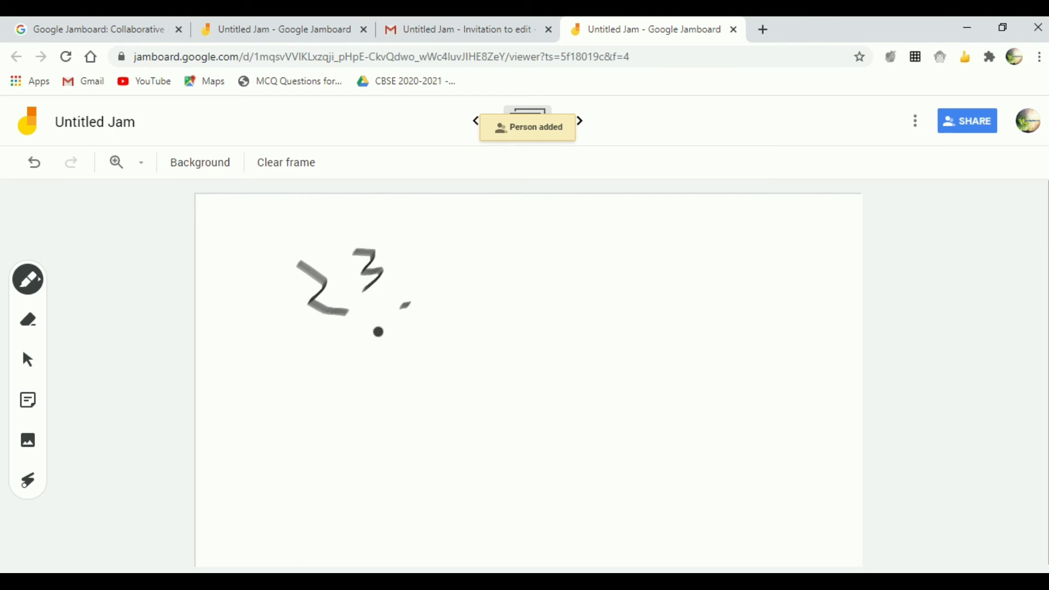
pyautogui.moveTo(378, 332)
pyautogui.mouseDown()
pyautogui.moveTo(422, 322)
pyautogui.moveTo(487, 334)
pyautogui.mouseUp()
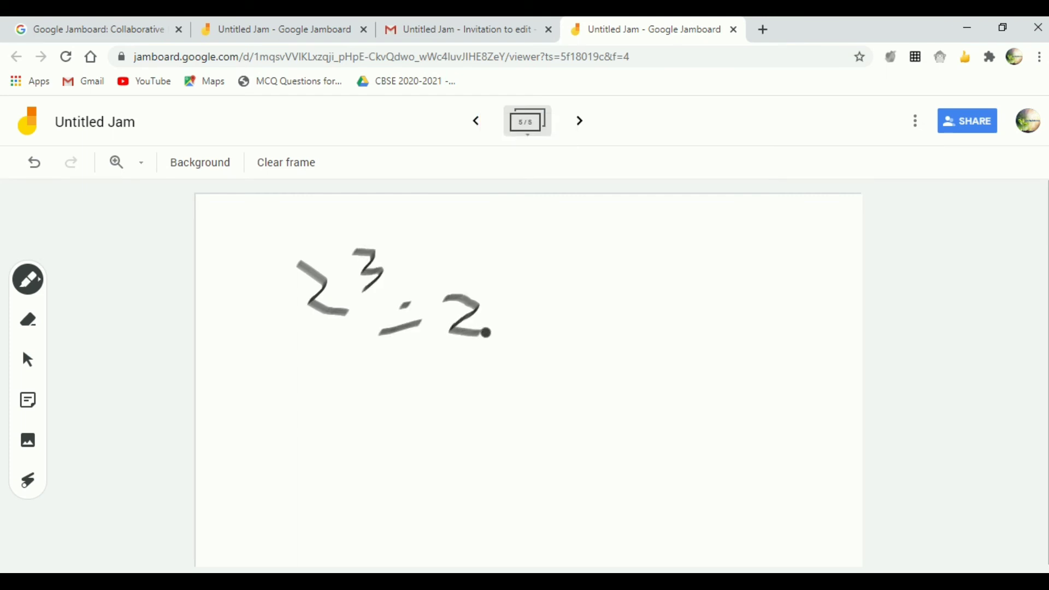
pyautogui.moveTo(496, 266)
pyautogui.mouseDown()
pyautogui.moveTo(529, 280)
pyautogui.moveTo(517, 293)
pyautogui.mouseUp()
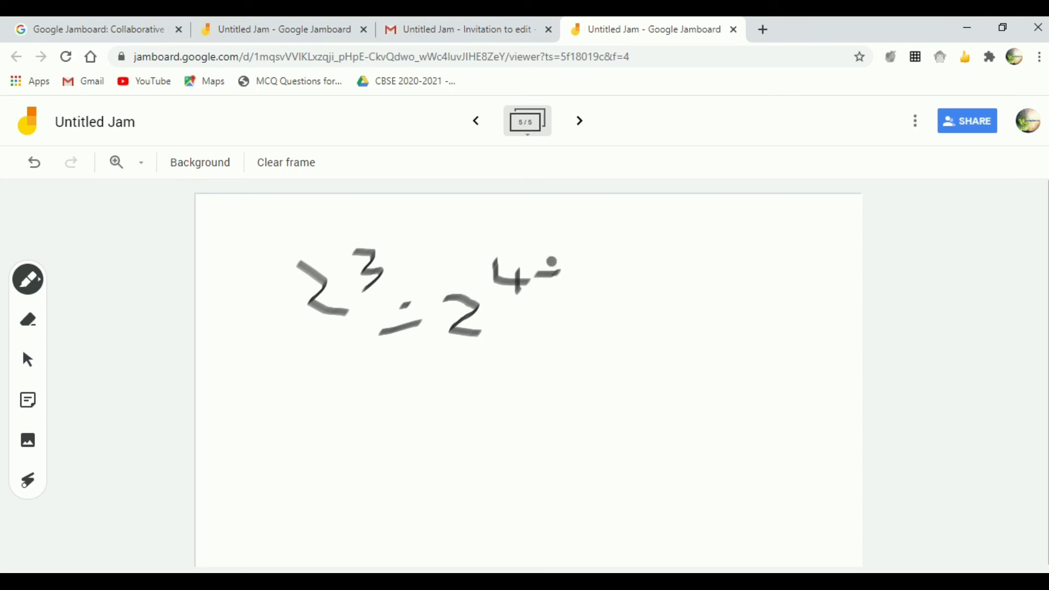
pyautogui.moveTo(553, 261)
pyautogui.mouseDown()
pyautogui.moveTo(553, 285)
pyautogui.moveTo(603, 297)
pyautogui.mouseUp()
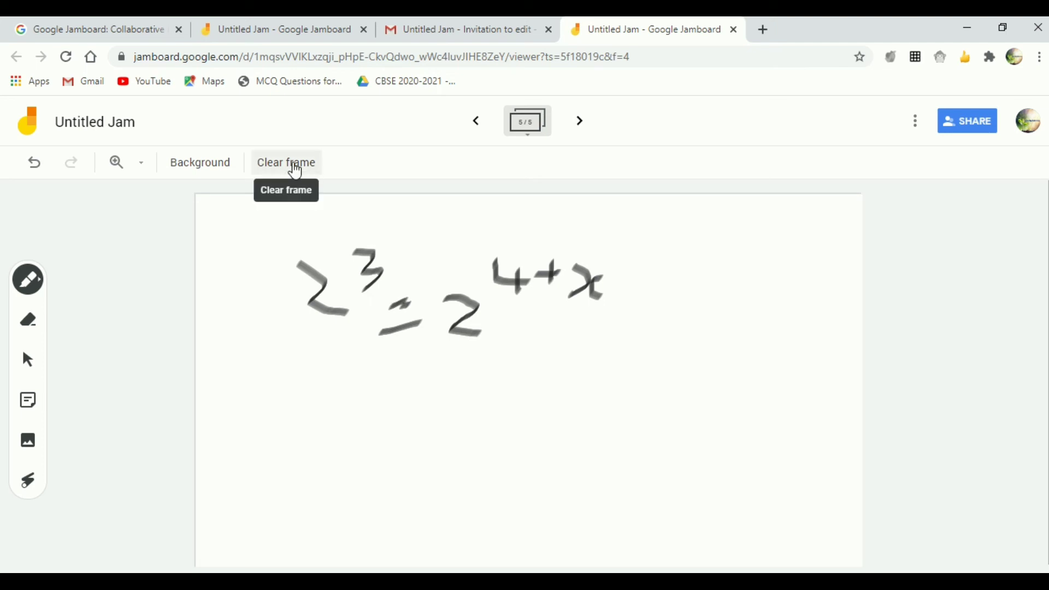
# Try the eraser beside the equation's first term and clear everything from the fifth frame
pyautogui.click(32, 322)
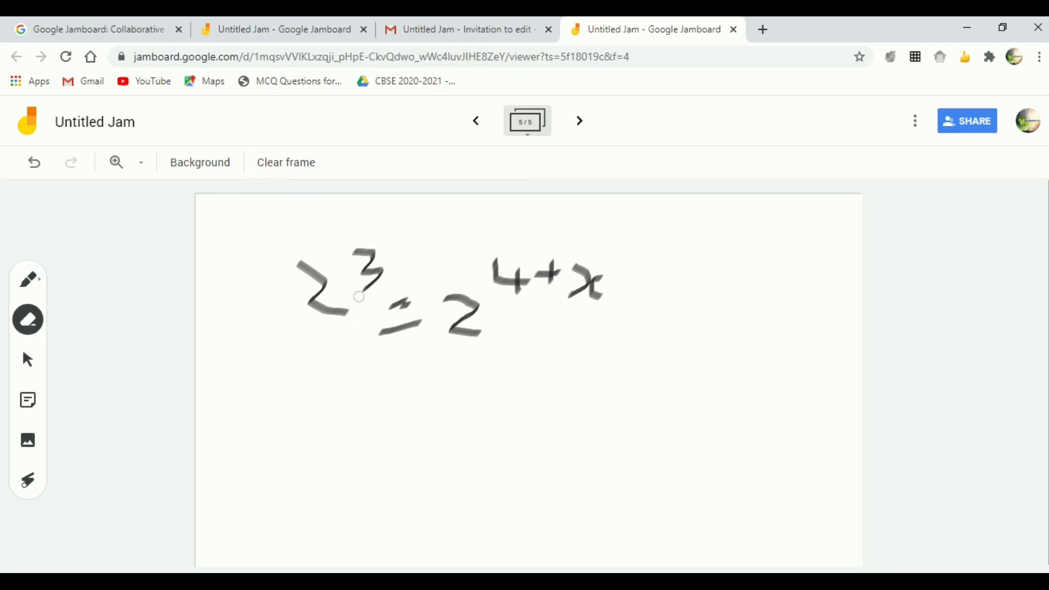
pyautogui.moveTo(359, 297); pyautogui.dragTo(361, 309)
pyautogui.click(287, 163)
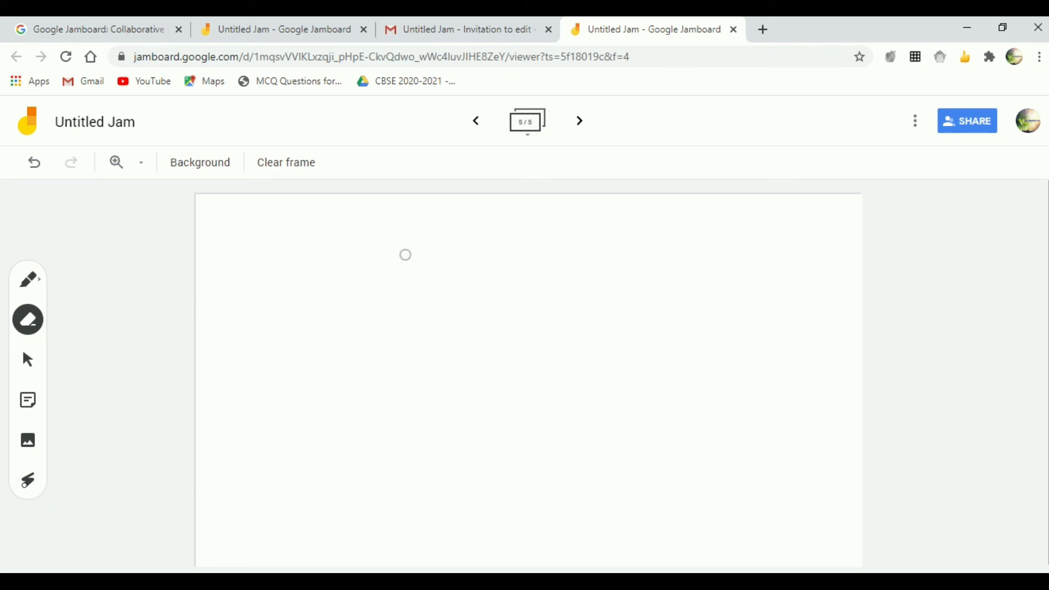
# Handwrite 25² = 625 in black on the fifth frame and point it out with the laser tool
pyautogui.click(30, 482)
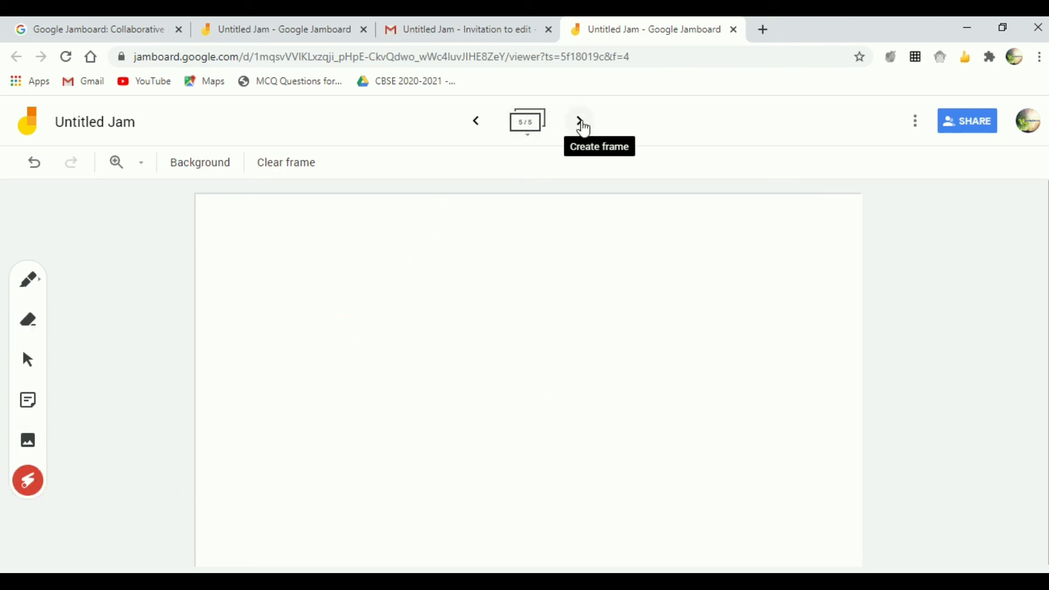
pyautogui.click(28, 280)
pyautogui.moveTo(273, 273)
pyautogui.mouseDown()
pyautogui.moveTo(278, 335)
pyautogui.moveTo(340, 338)
pyautogui.mouseUp()
pyautogui.moveTo(361, 277)
pyautogui.mouseDown()
pyautogui.moveTo(391, 332)
pyautogui.moveTo(362, 356)
pyautogui.mouseUp()
pyautogui.moveTo(361, 279); pyautogui.dragTo(453, 281)
pyautogui.moveTo(447, 327); pyautogui.dragTo(468, 328)
pyautogui.moveTo(457, 344); pyautogui.dragTo(481, 341)
pyautogui.moveTo(550, 298)
pyautogui.mouseDown()
pyautogui.moveTo(513, 355)
pyautogui.moveTo(538, 328)
pyautogui.mouseUp()
pyautogui.click(599, 343)
pyautogui.moveTo(594, 309); pyautogui.dragTo(633, 347)
pyautogui.moveTo(654, 305)
pyautogui.mouseDown()
pyautogui.moveTo(644, 373)
pyautogui.moveTo(707, 309)
pyautogui.mouseUp()
pyautogui.click(26, 481)
pyautogui.moveTo(761, 385)
pyautogui.mouseDown()
pyautogui.moveTo(491, 224)
pyautogui.moveTo(785, 328)
pyautogui.mouseUp()
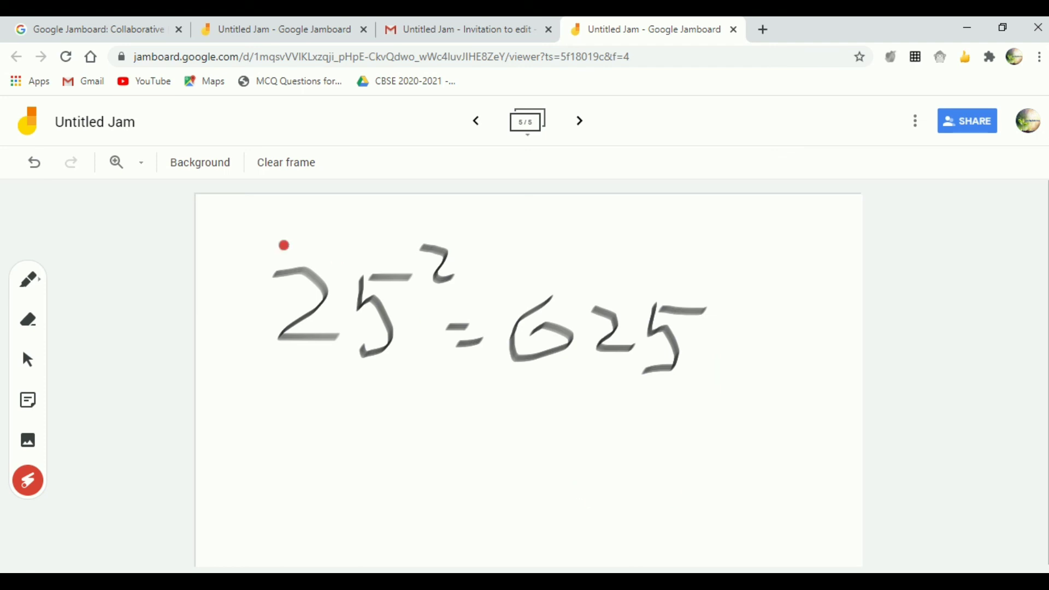
# View the fifth frame at 50% and 100% zoom and return it to the Fit size
pyautogui.click(143, 163)
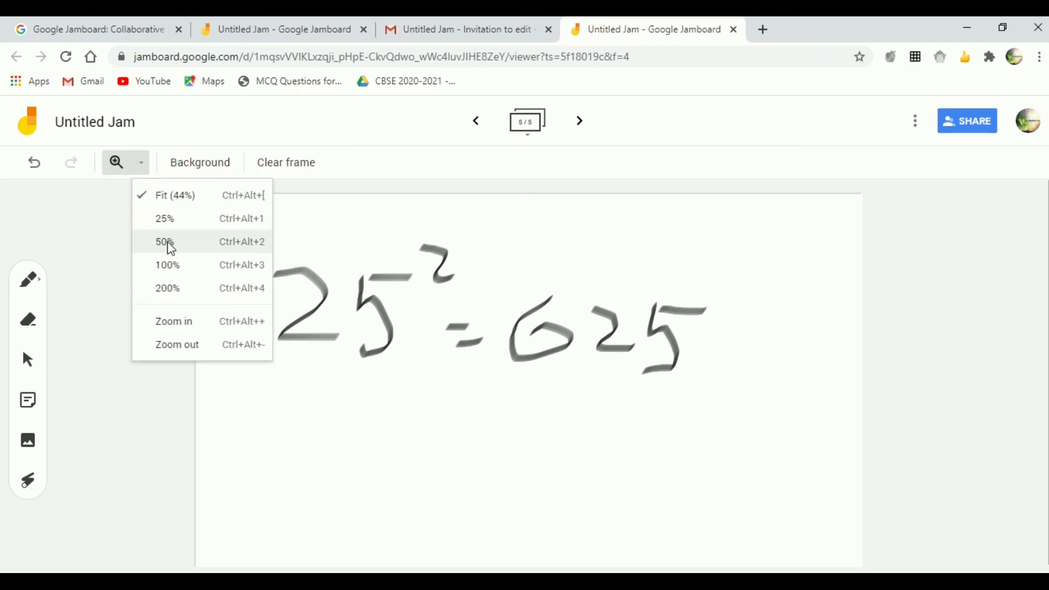
pyautogui.click(171, 248)
pyautogui.click(140, 163)
pyautogui.click(164, 266)
pyautogui.click(122, 164)
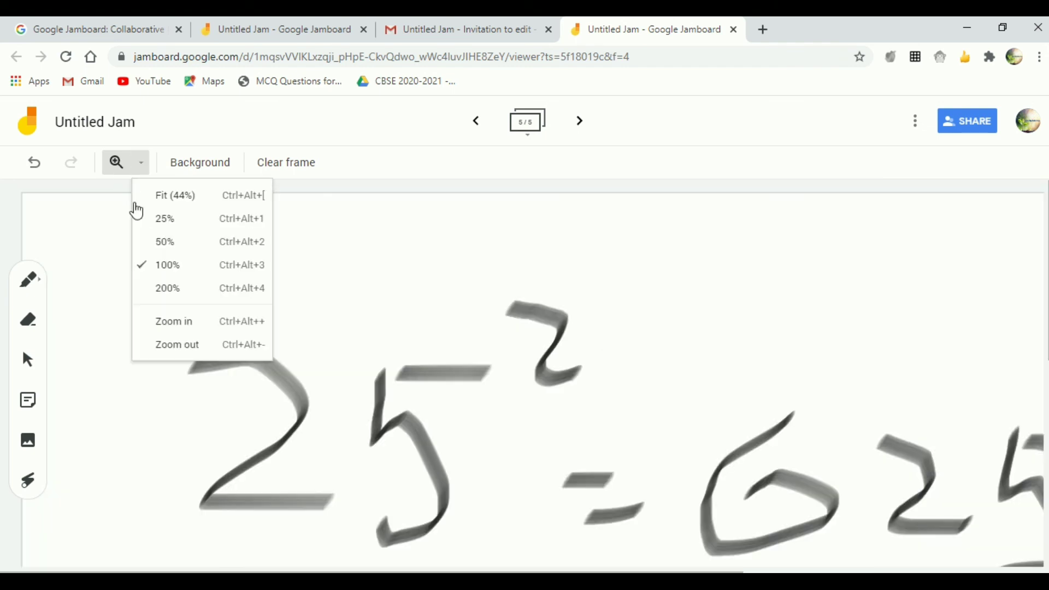
pyautogui.click(137, 203)
# Change the fifth frame's background to the lined pattern
pyautogui.click(186, 165)
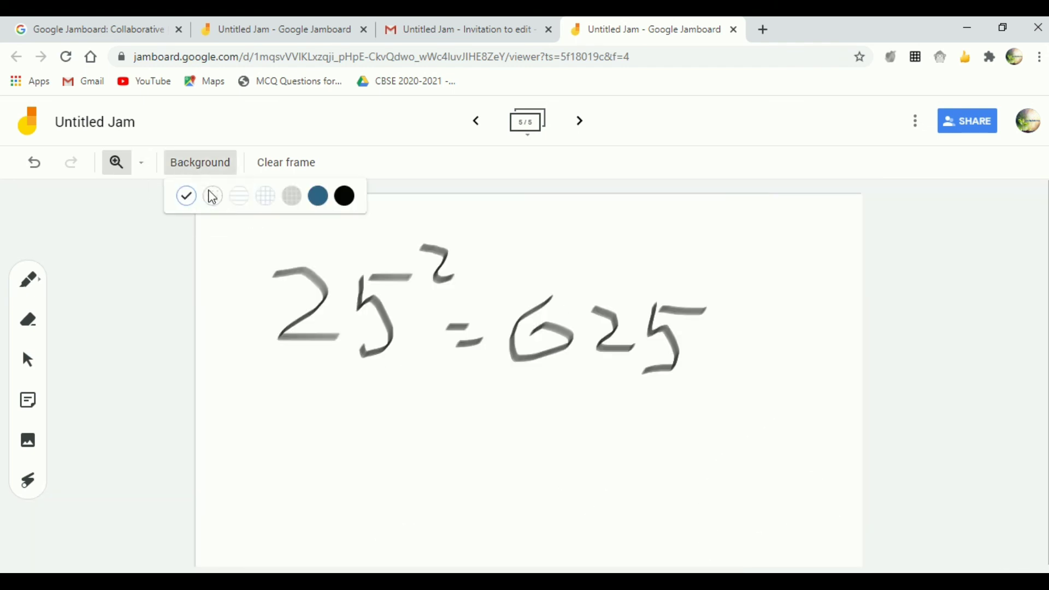
pyautogui.click(213, 197)
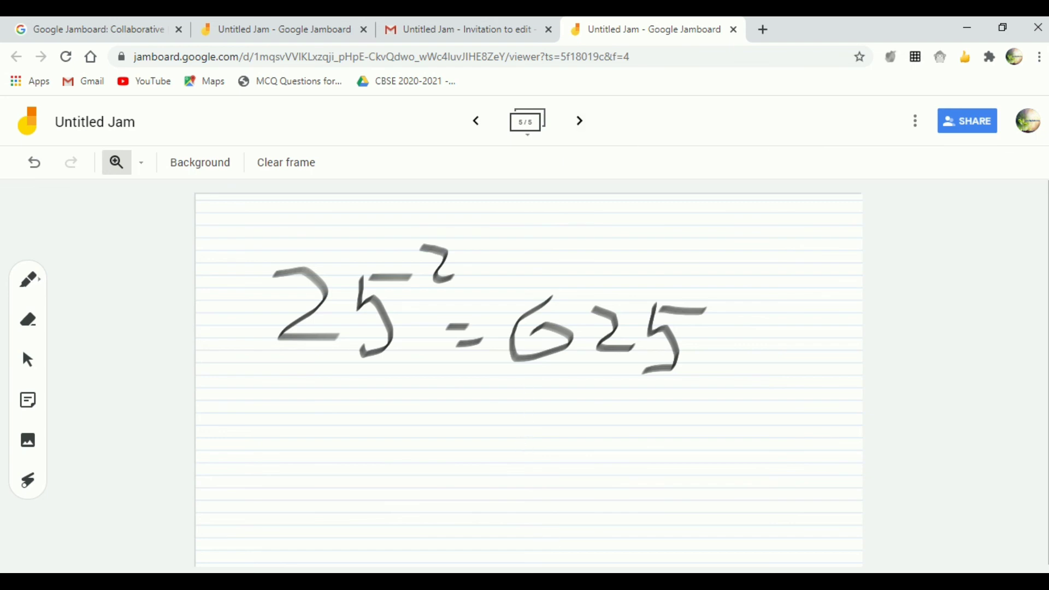
# Search for google meet in a new browser tab and open the Google Meet site
pyautogui.click(763, 29)
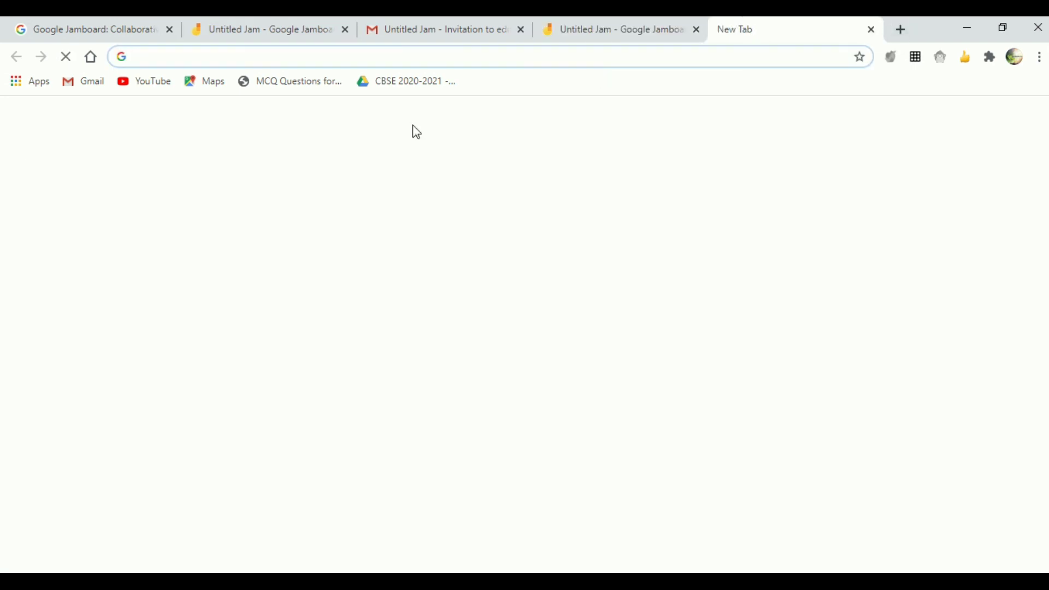
pyautogui.write('goo')
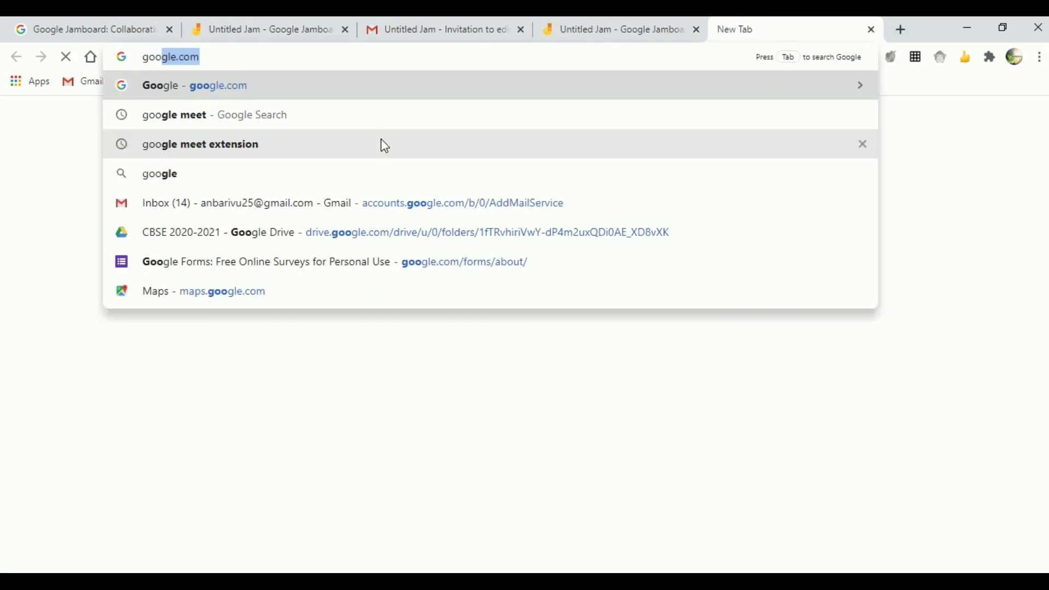
pyautogui.press('Down')
pyautogui.press('Return')
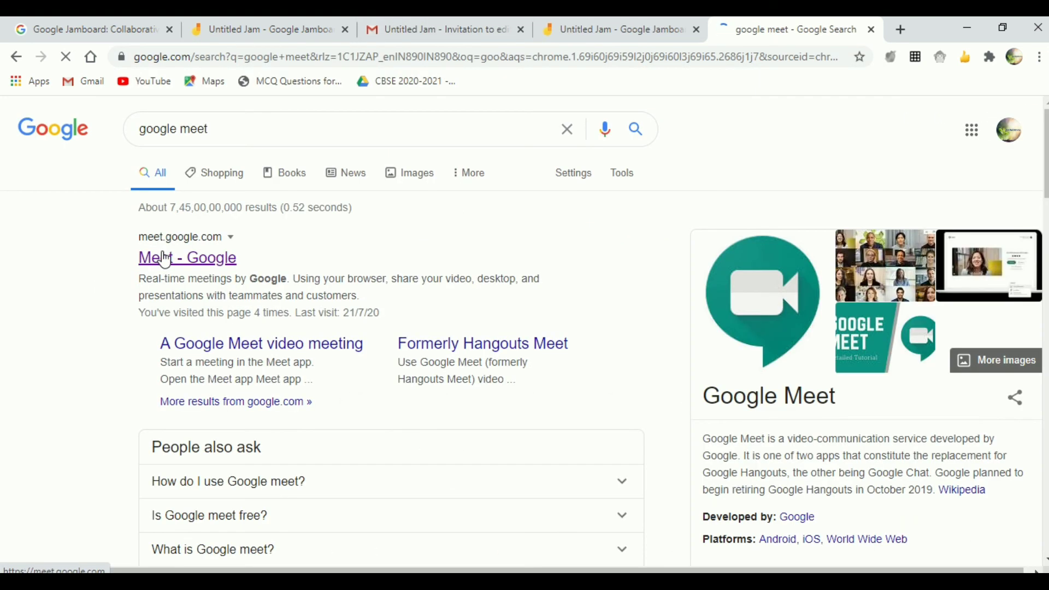
pyautogui.click(165, 258)
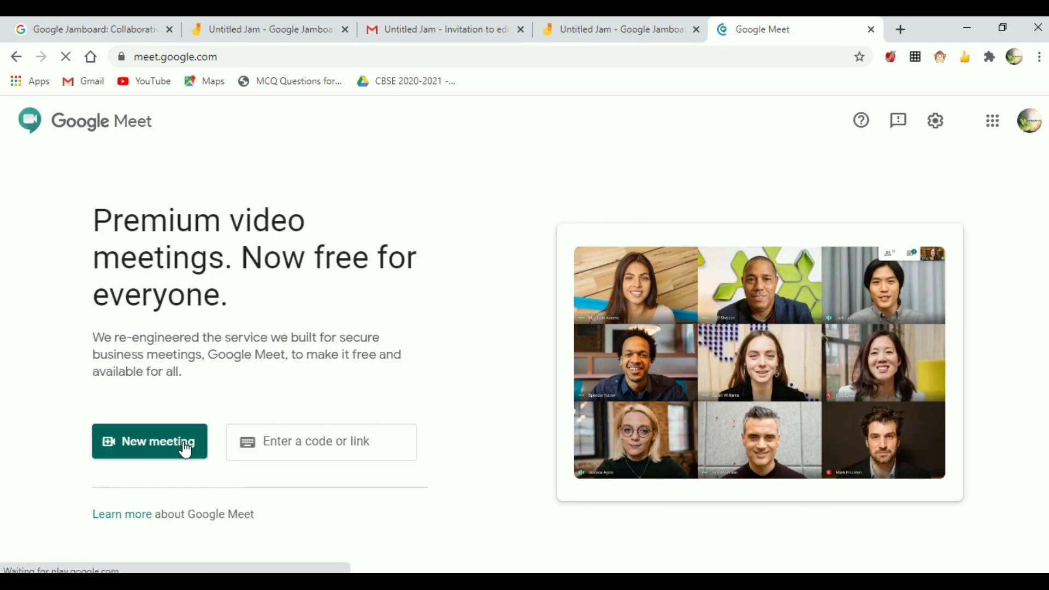
# Start and join an instant meeting in Google Meet, dismissing the invitation to add others
pyautogui.click(185, 450)
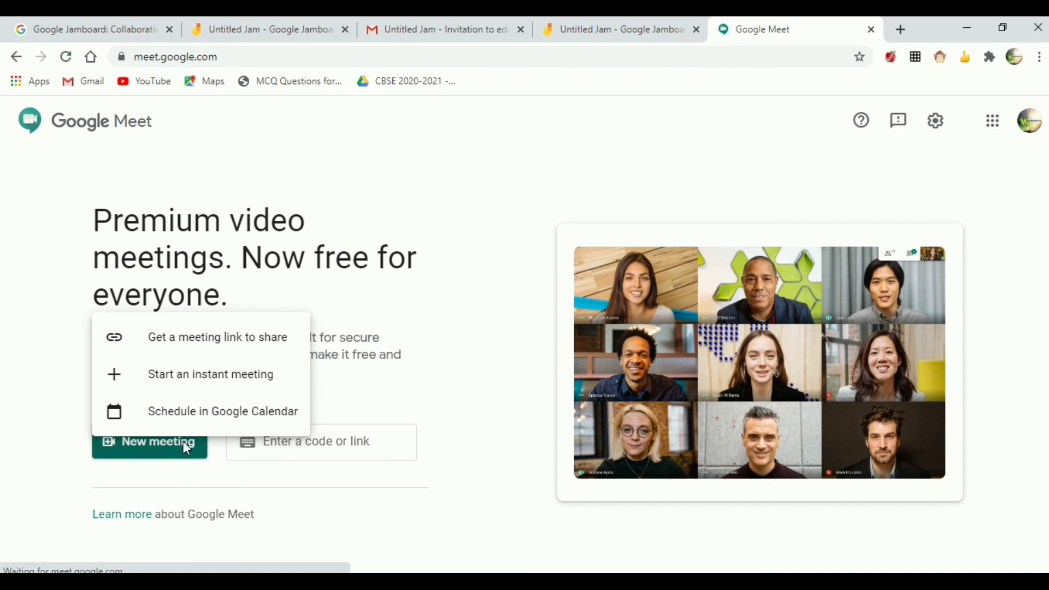
pyautogui.click(215, 376)
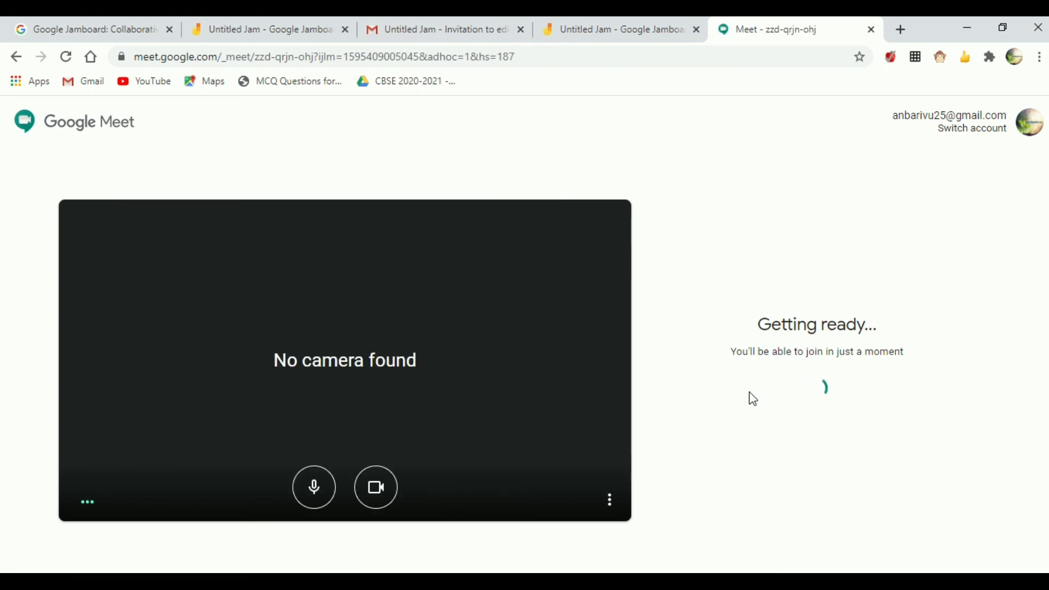
pyautogui.click(763, 359)
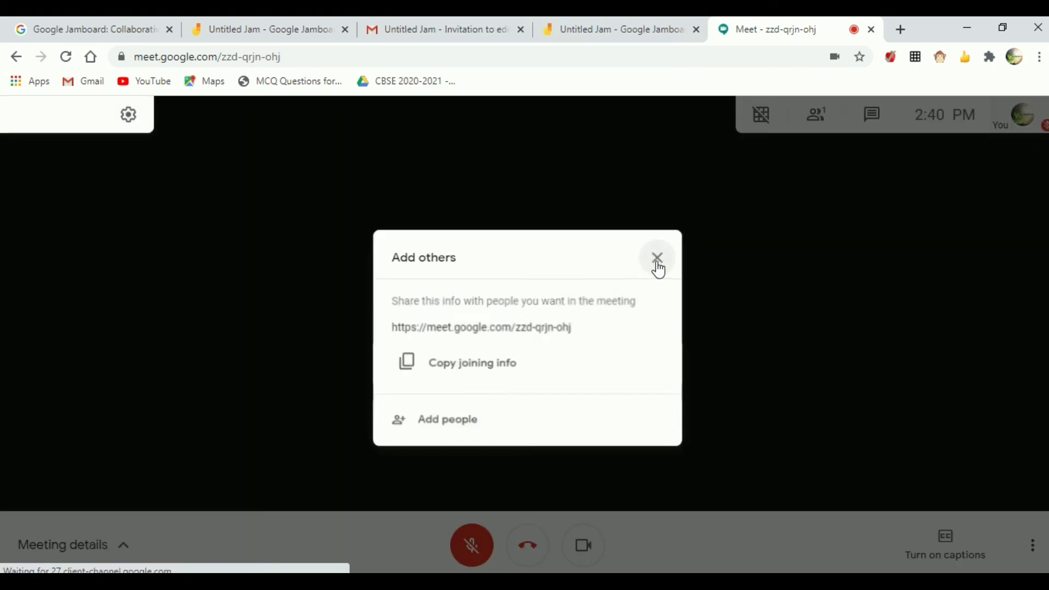
pyautogui.click(657, 261)
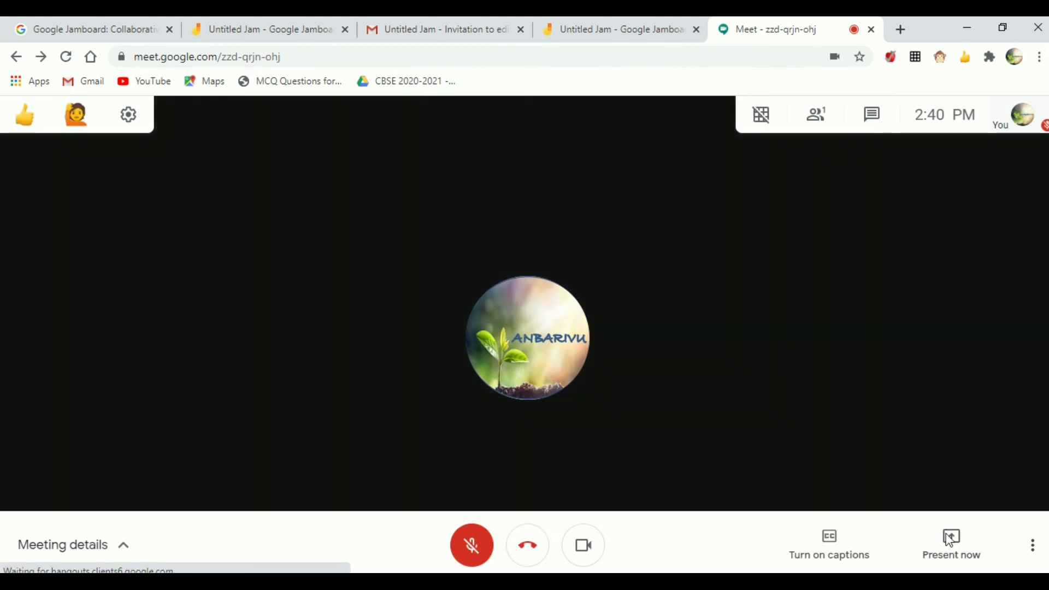
# Present the Jamboard browser tab in the meeting, clearing its fifth frame before going back to the fourth frame
pyautogui.click(951, 538)
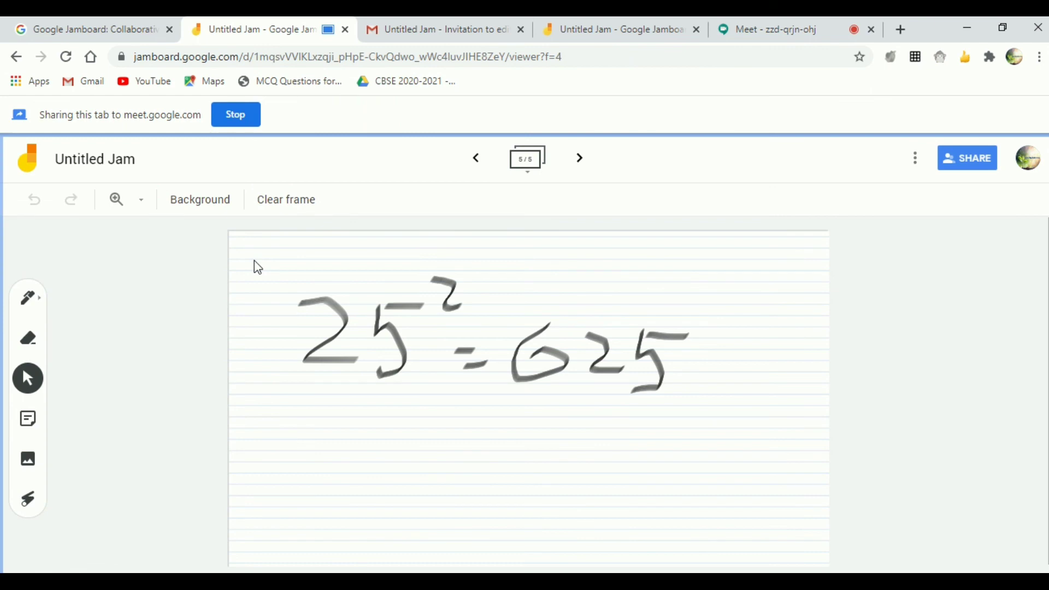
pyautogui.click(285, 199)
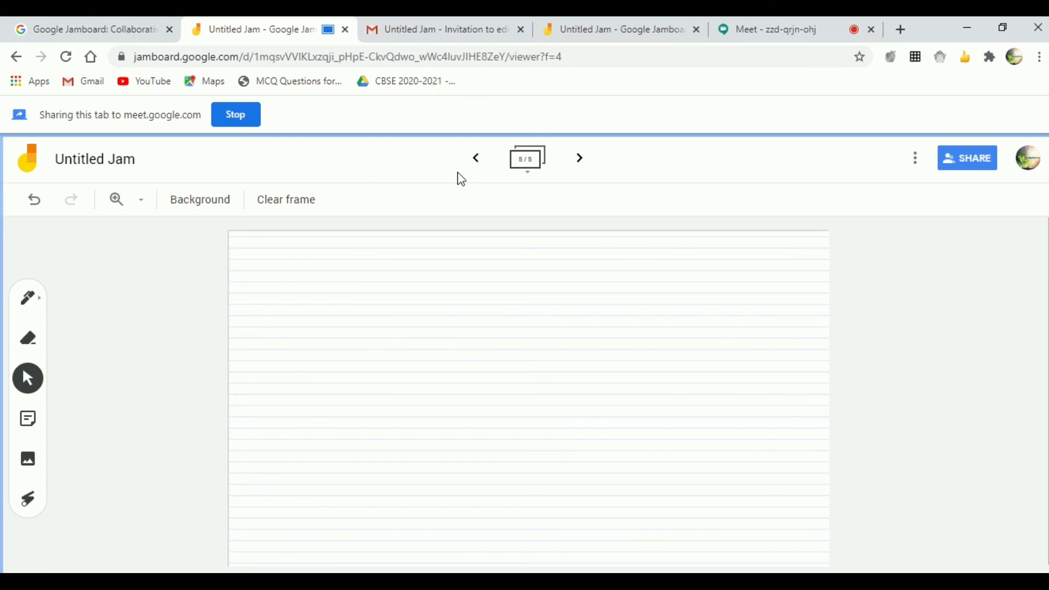
pyautogui.click(475, 160)
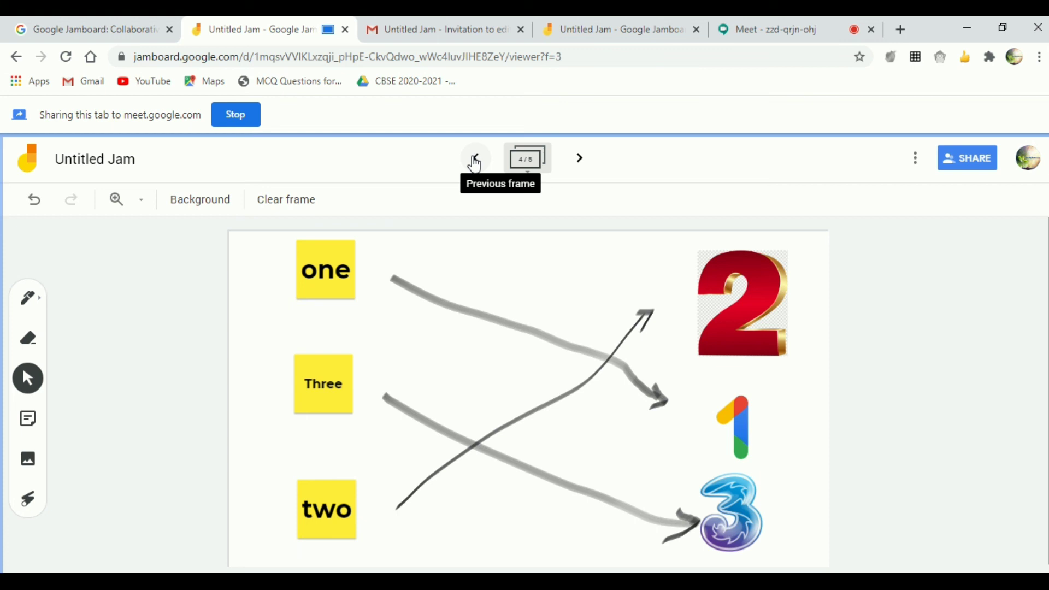
# Stop sharing the Jamboard tab and return to the Google Meet call
pyautogui.click(235, 115)
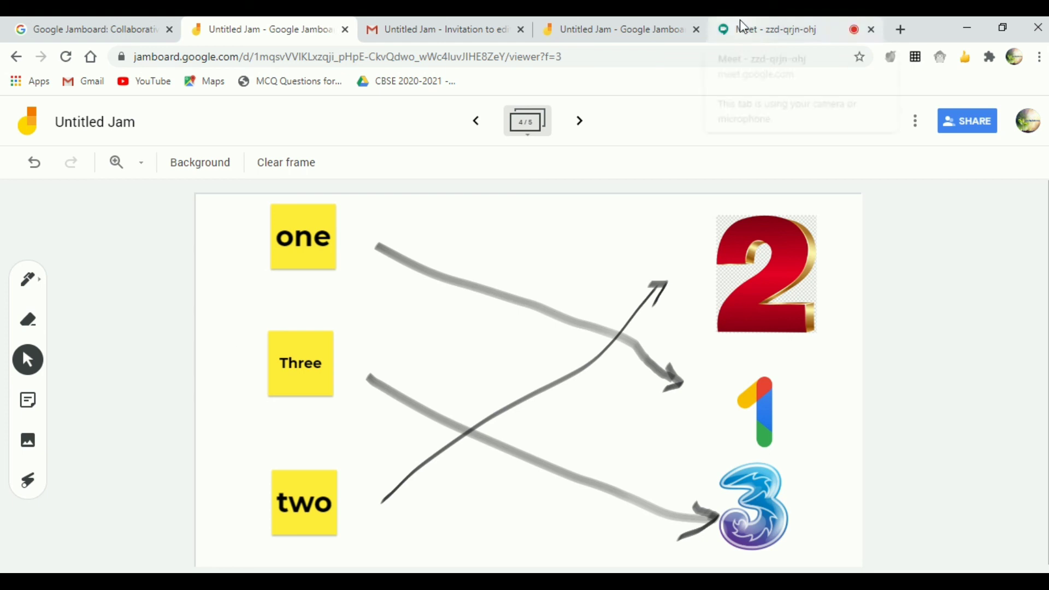
pyautogui.click(773, 30)
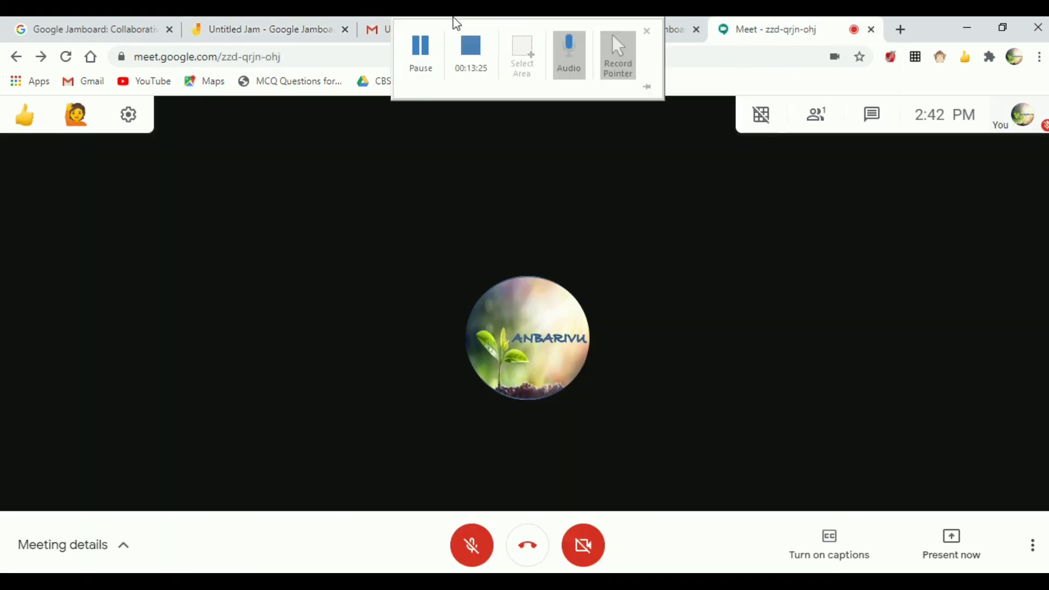
pyautogui.click(483, 50)
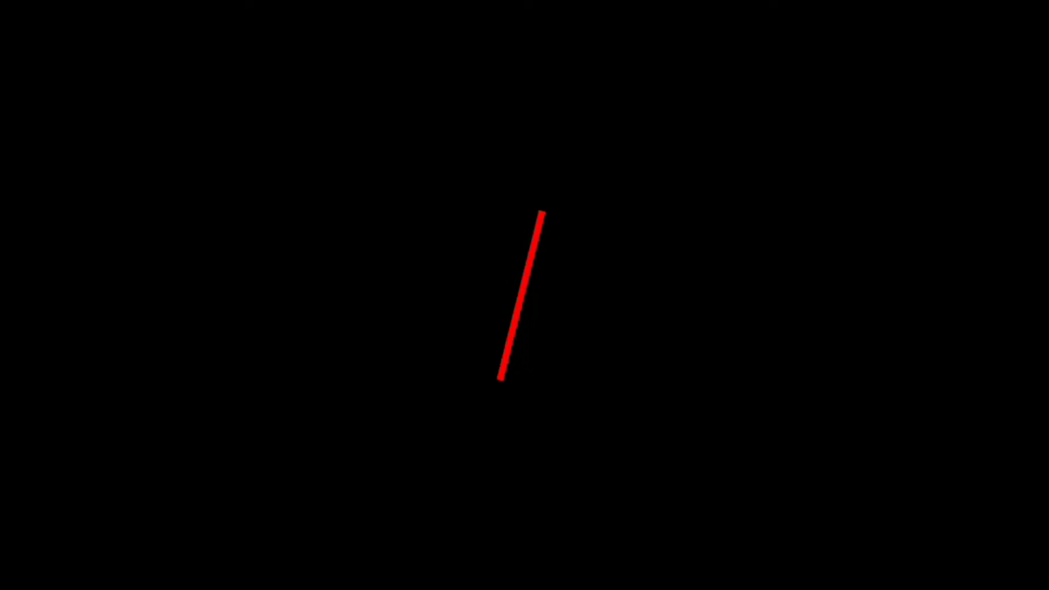